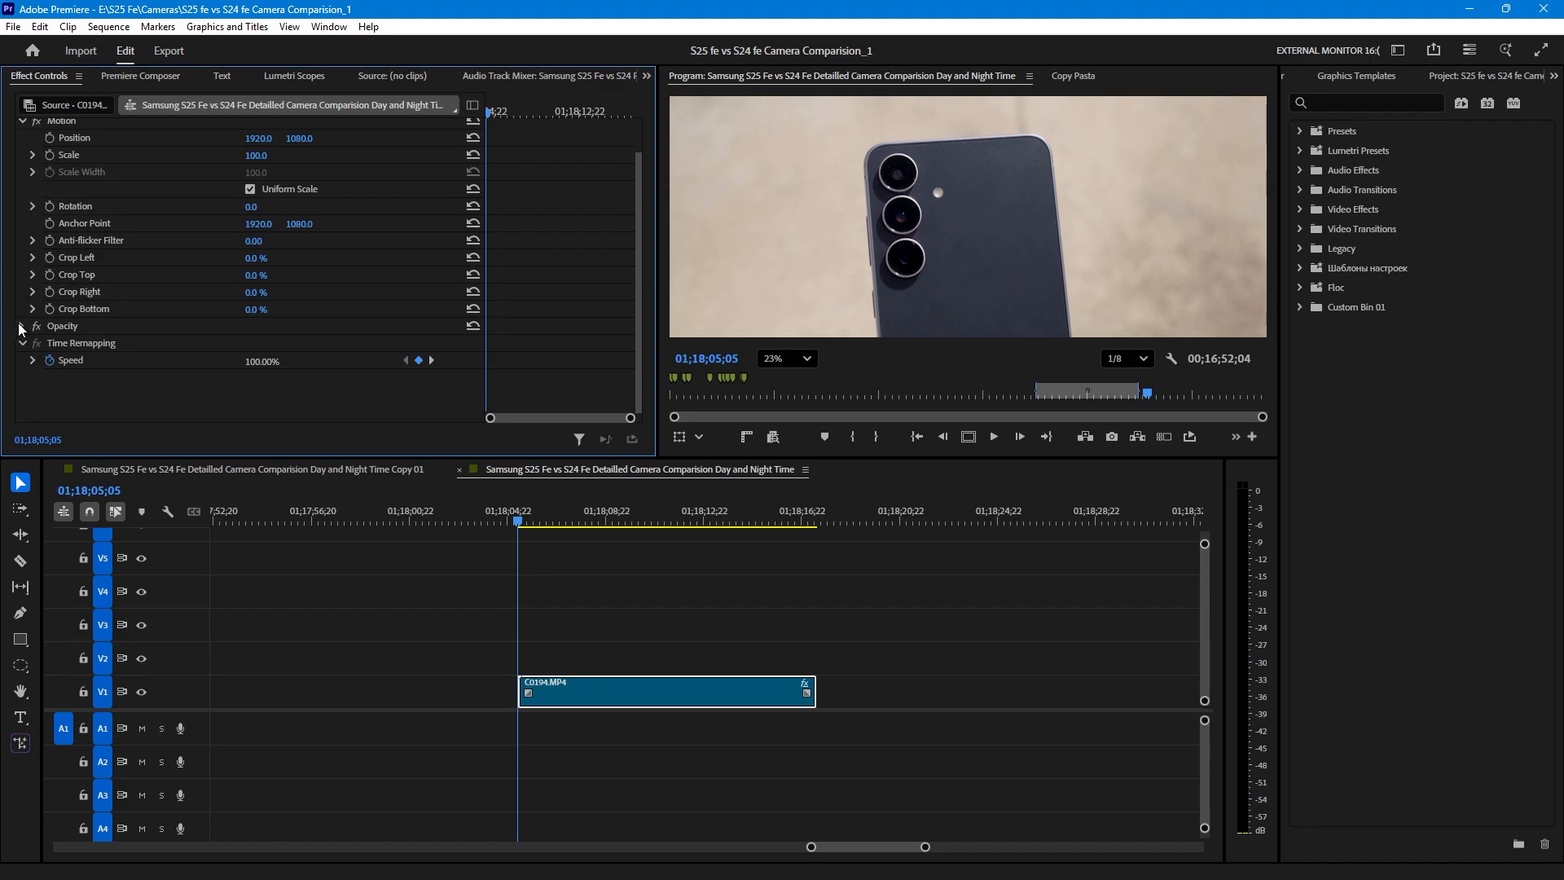
Find the Transform 180 preset and apply it to clip C0194.MP4, viewing its Transform effect settings.
click(22, 325)
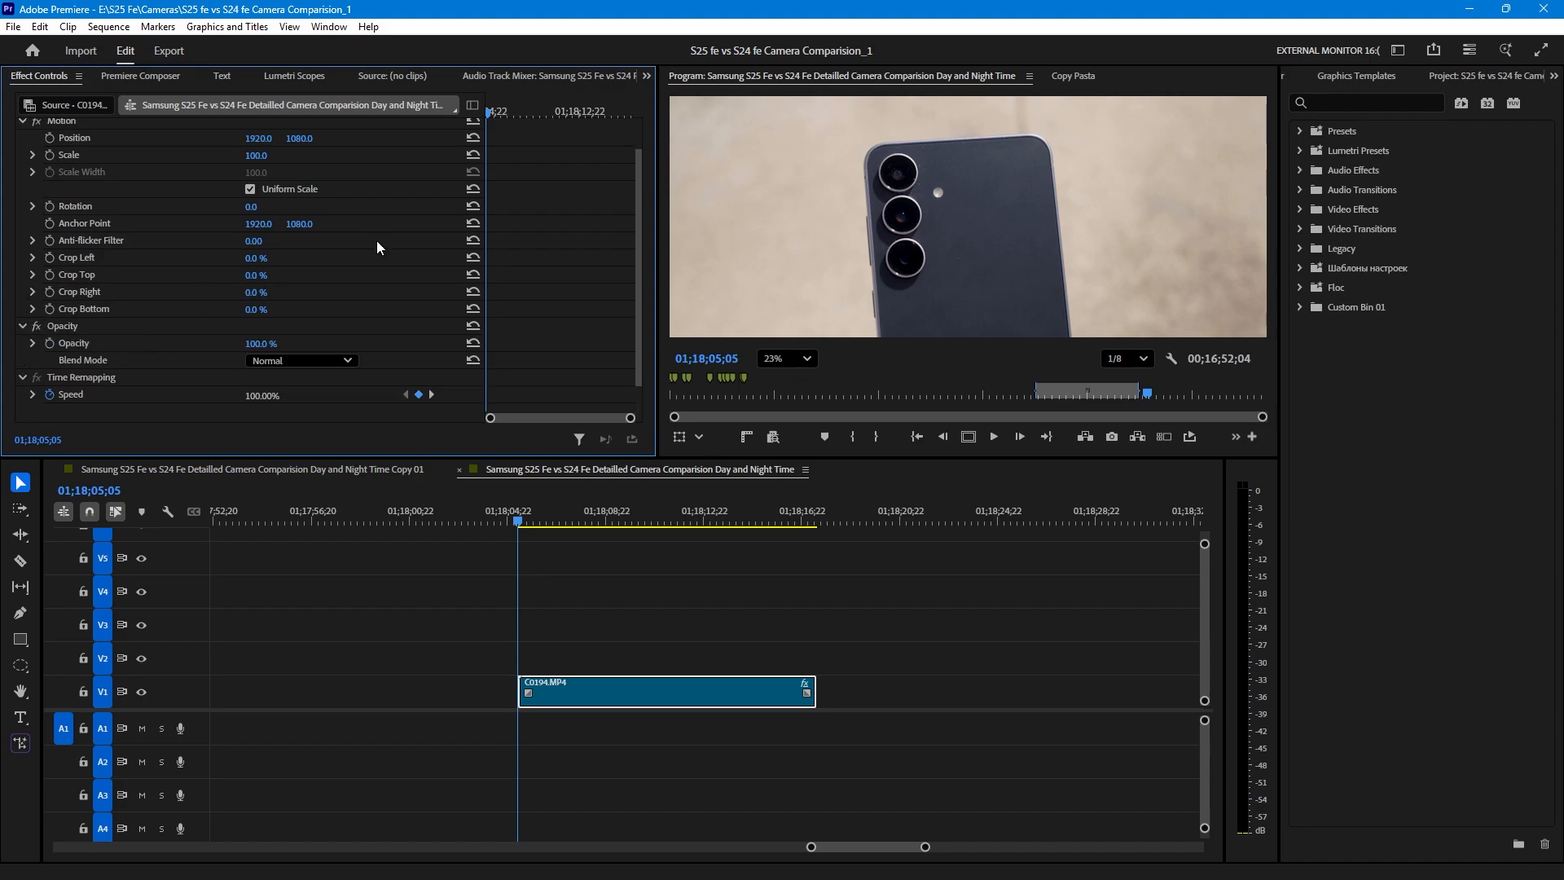
click(1373, 103)
text(transform)
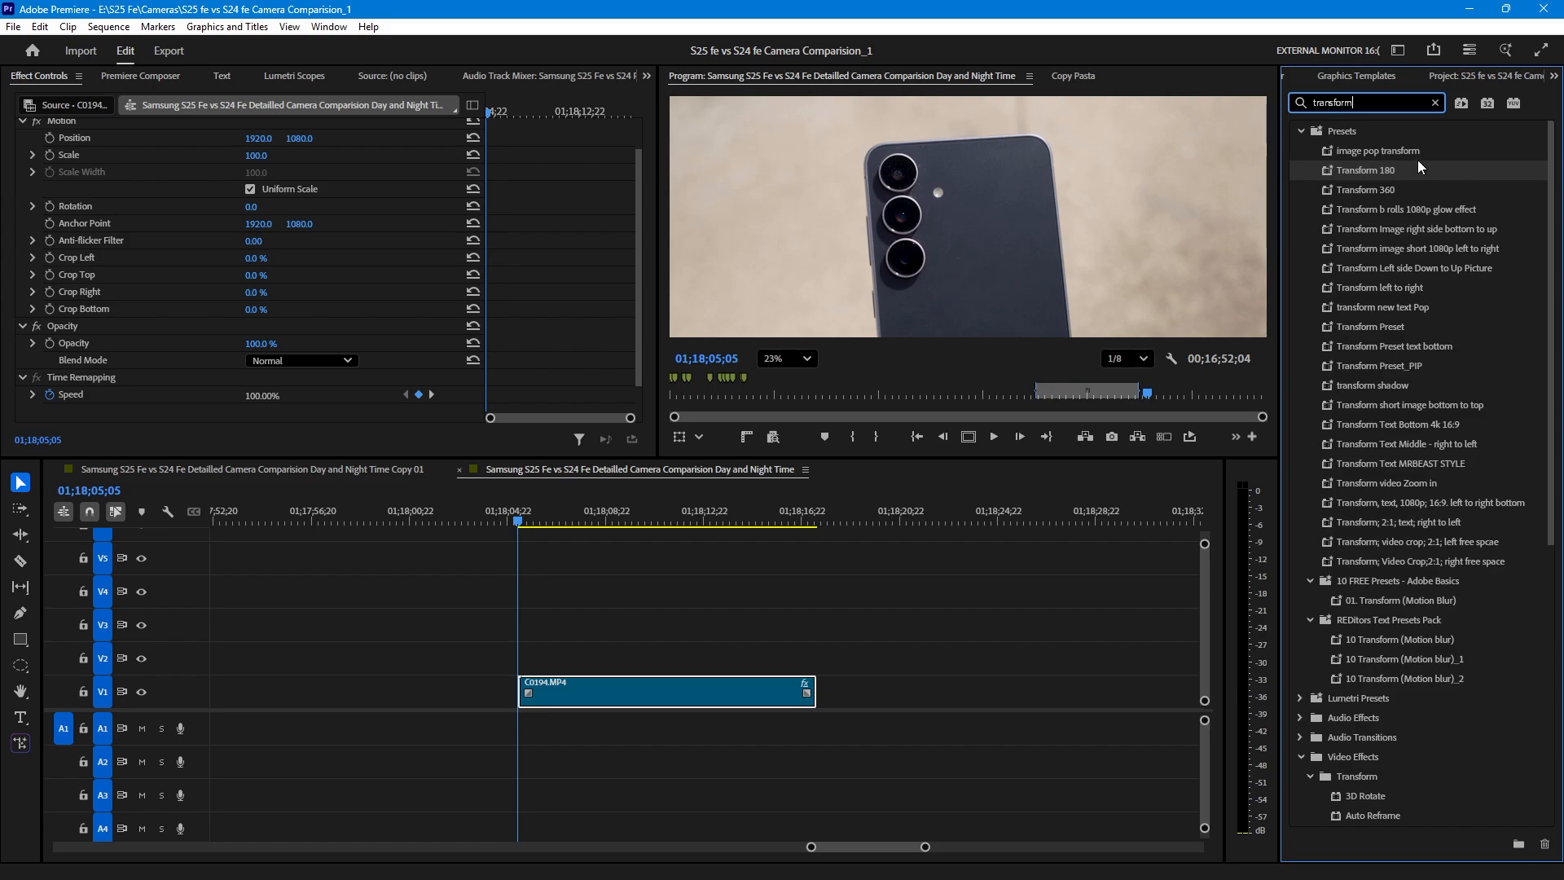
drag(1365, 170, 607, 688)
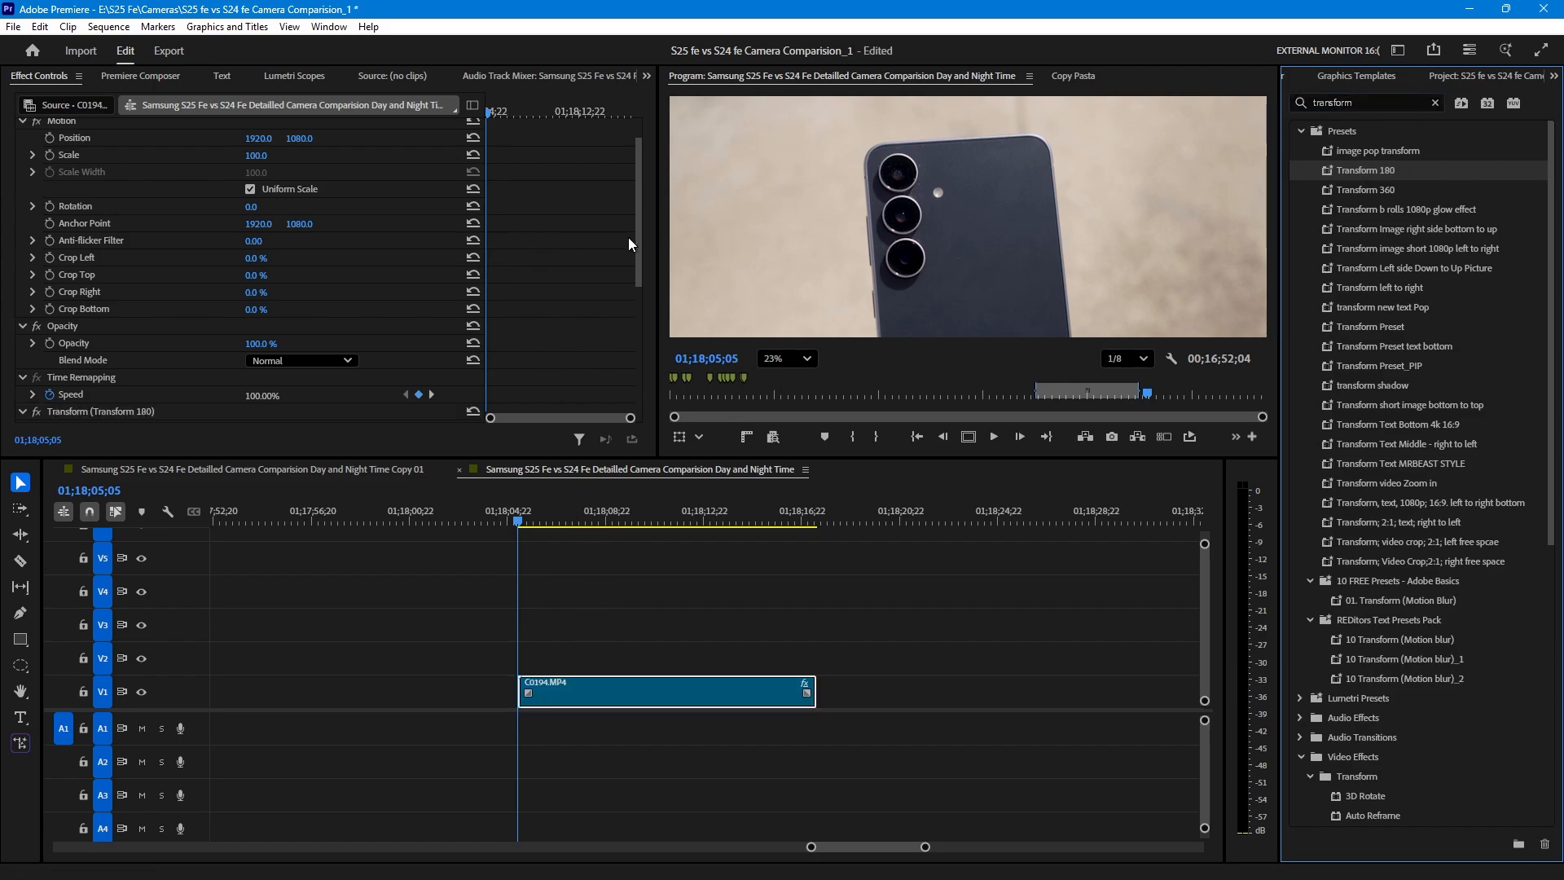
drag(637, 259, 582, 310)
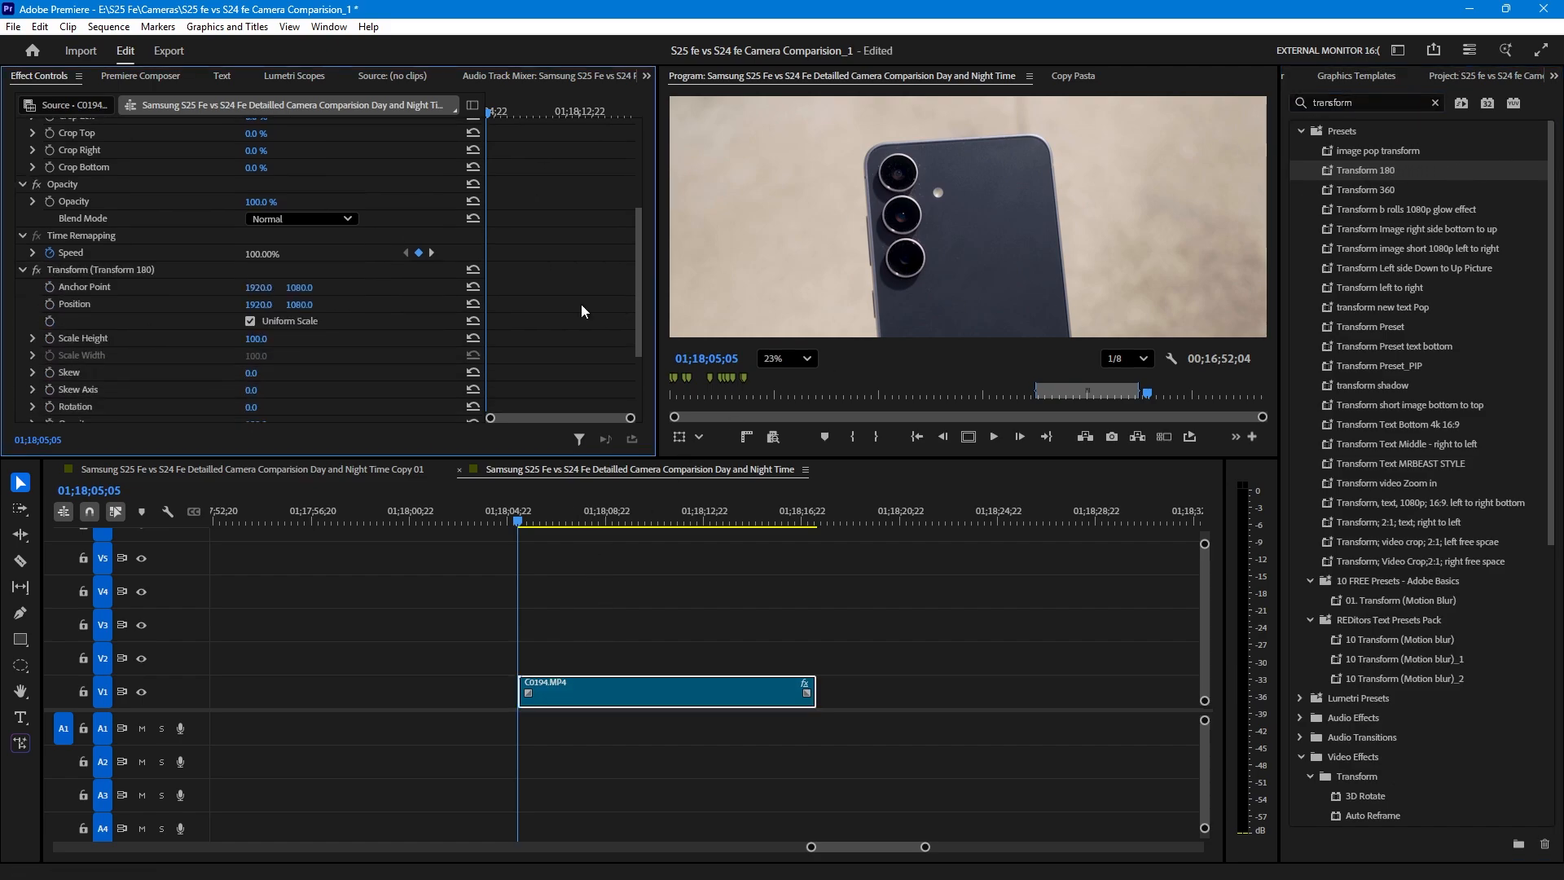
Remove the Transform (Transform 180) effect from clip C0194.MP4, clear the effects search and deselect the clip.
click(80, 269)
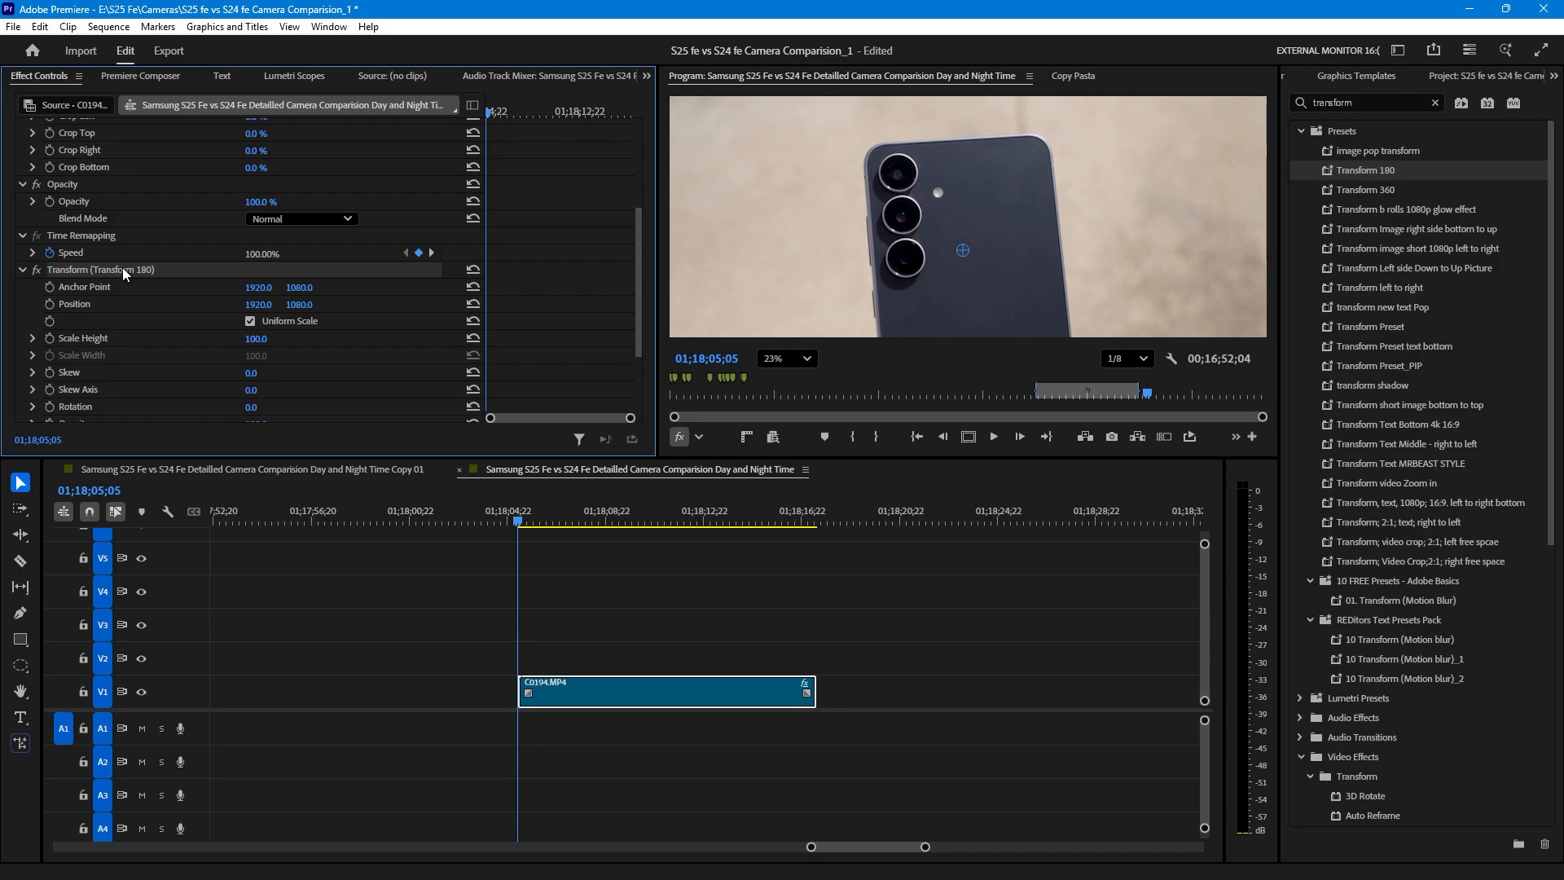
key(Delete)
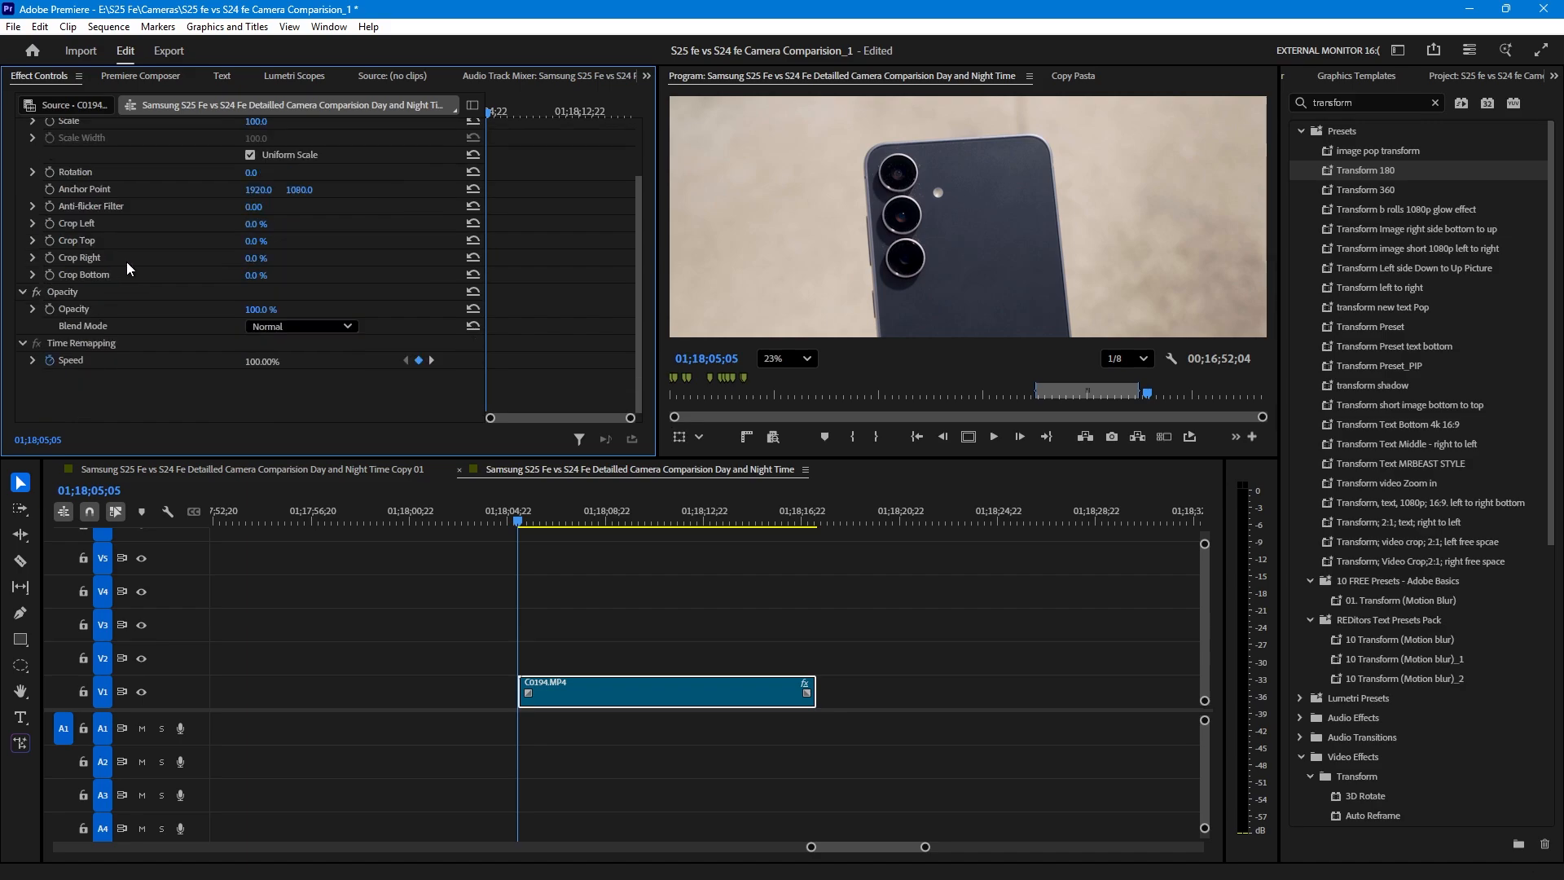
click(1436, 106)
click(362, 662)
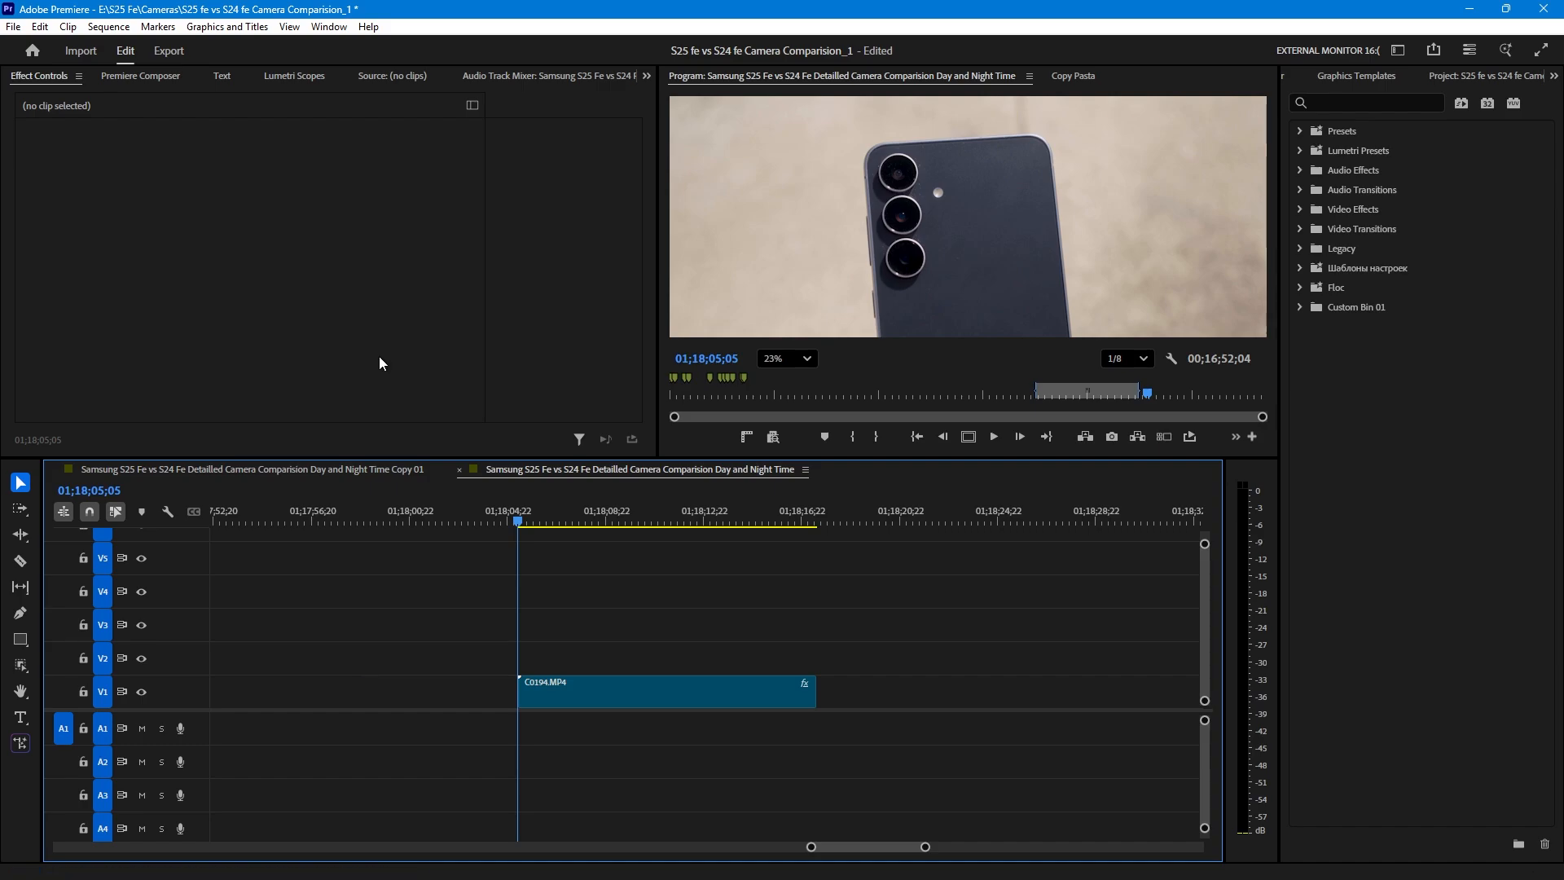
Draw an ellipse mask around the phone's uppermost camera lens in clip C0194.MP4 and switch the mask display to Green Overlay.
click(24, 667)
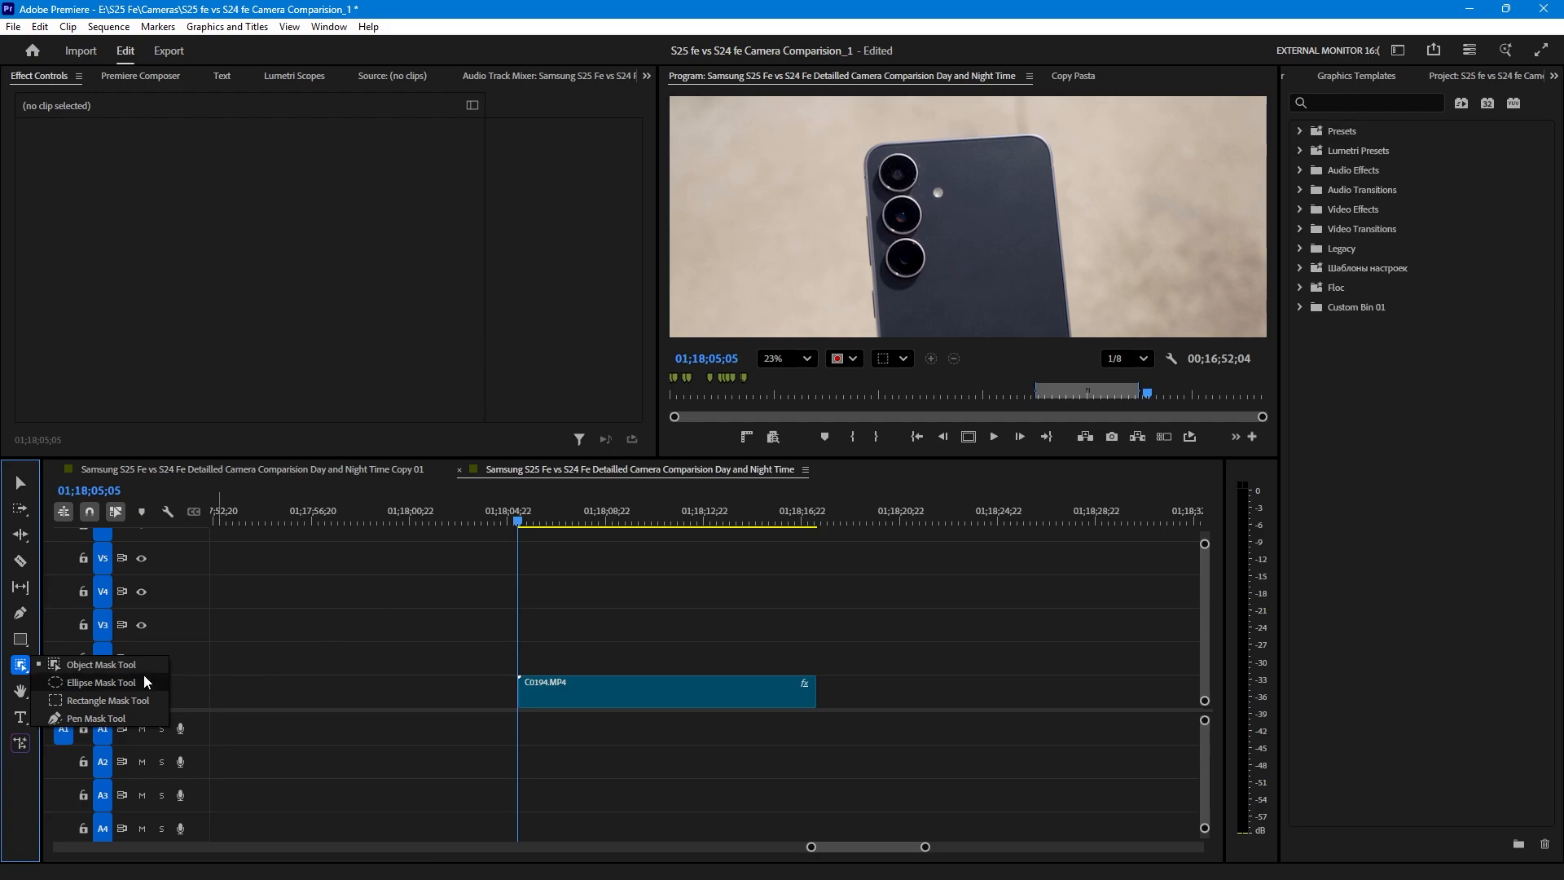
click(85, 682)
click(590, 690)
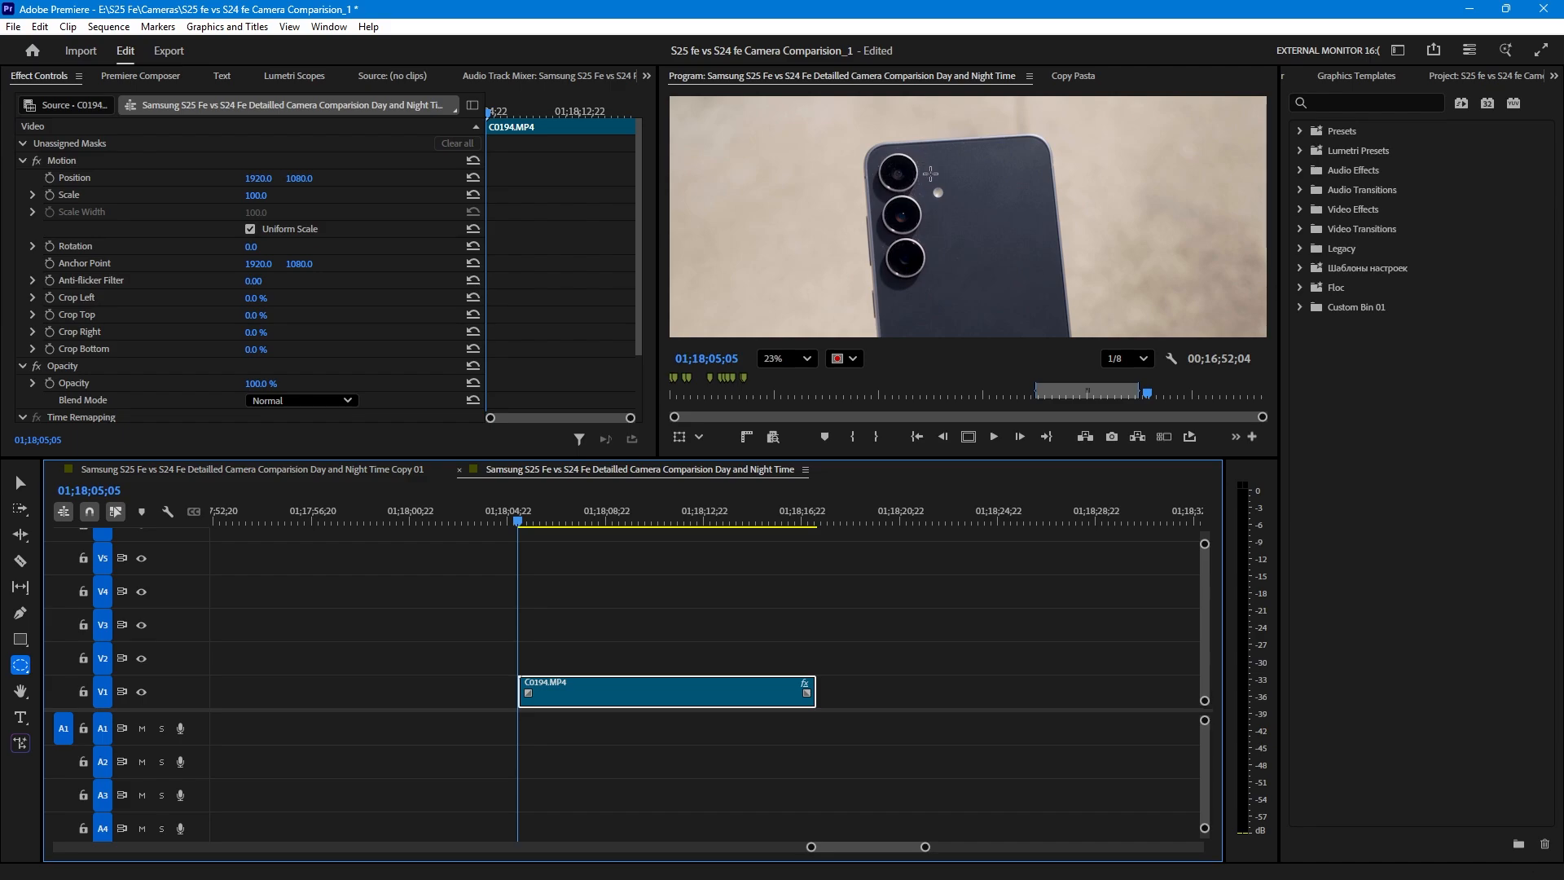
scroll(882, 153, up, 2)
scroll(882, 154, up, 2)
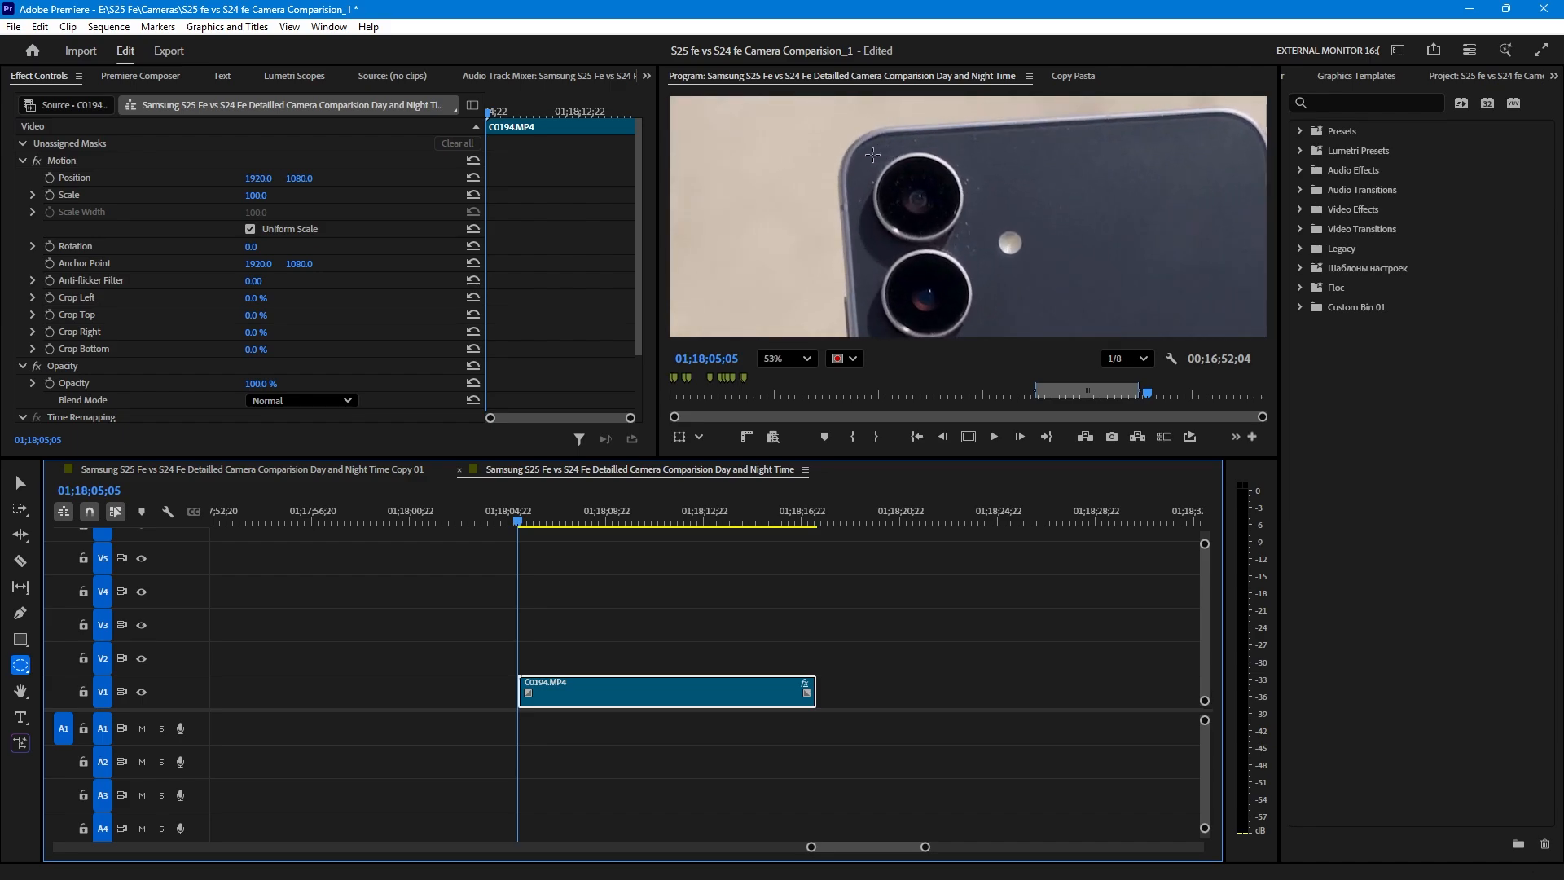
drag(875, 158, 973, 255)
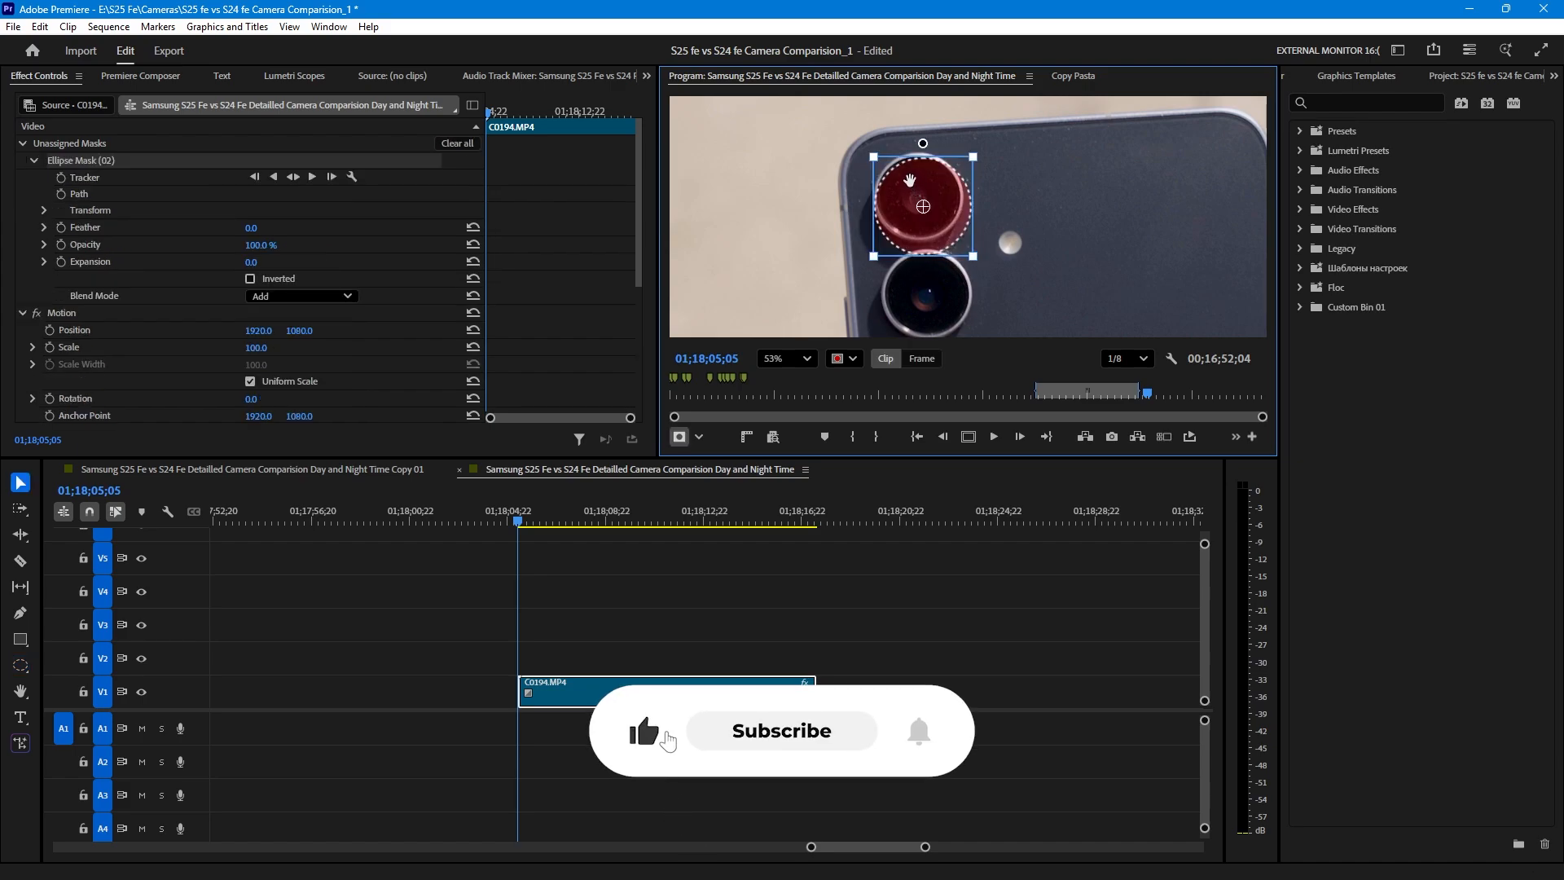
drag(904, 176, 899, 169)
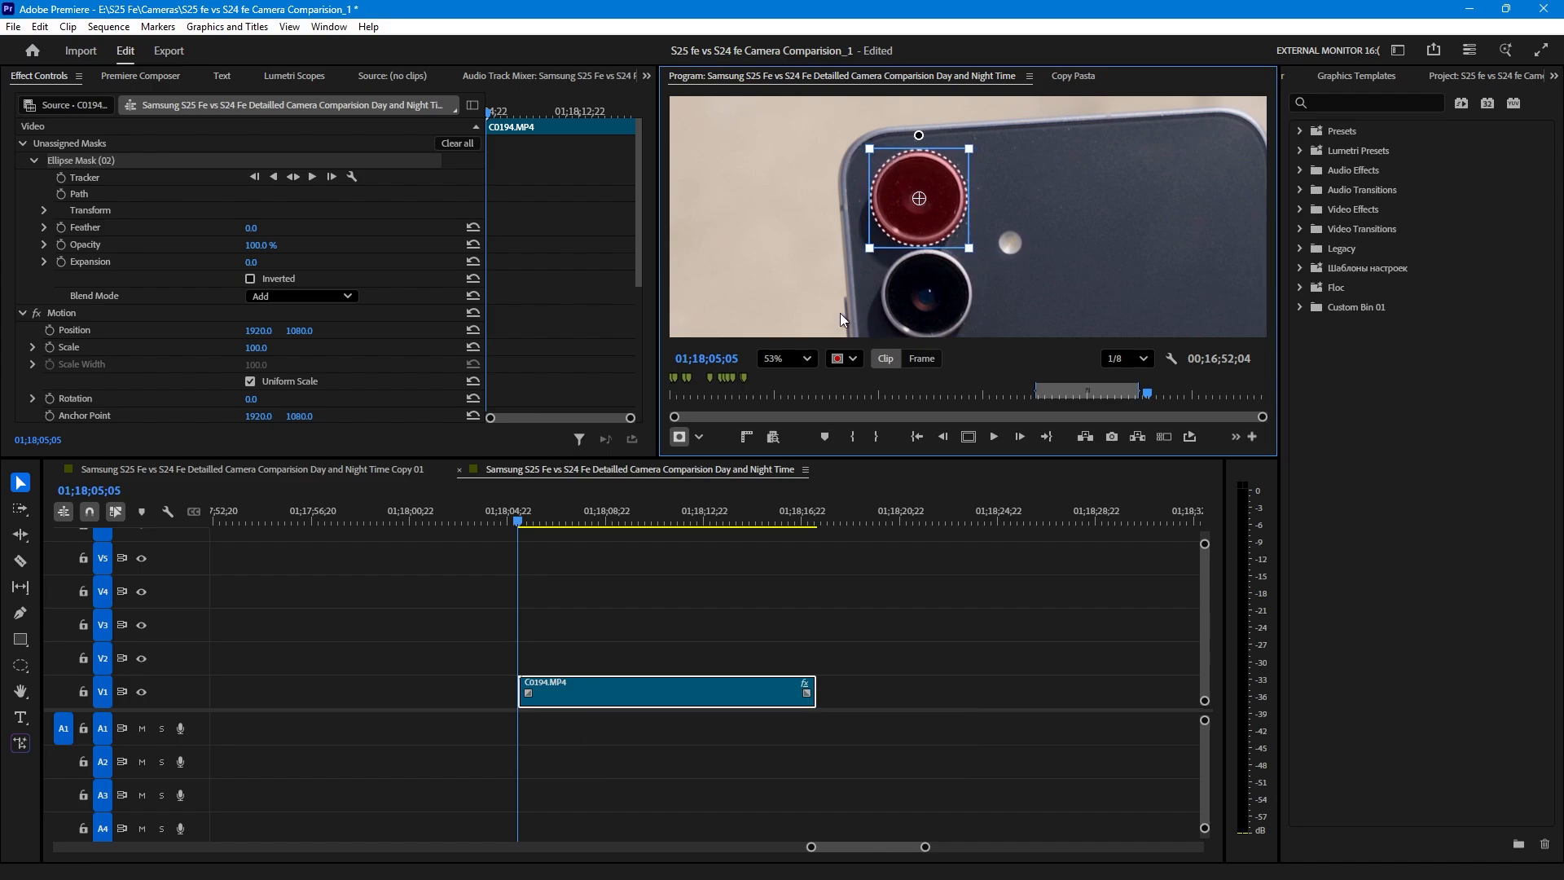
click(852, 359)
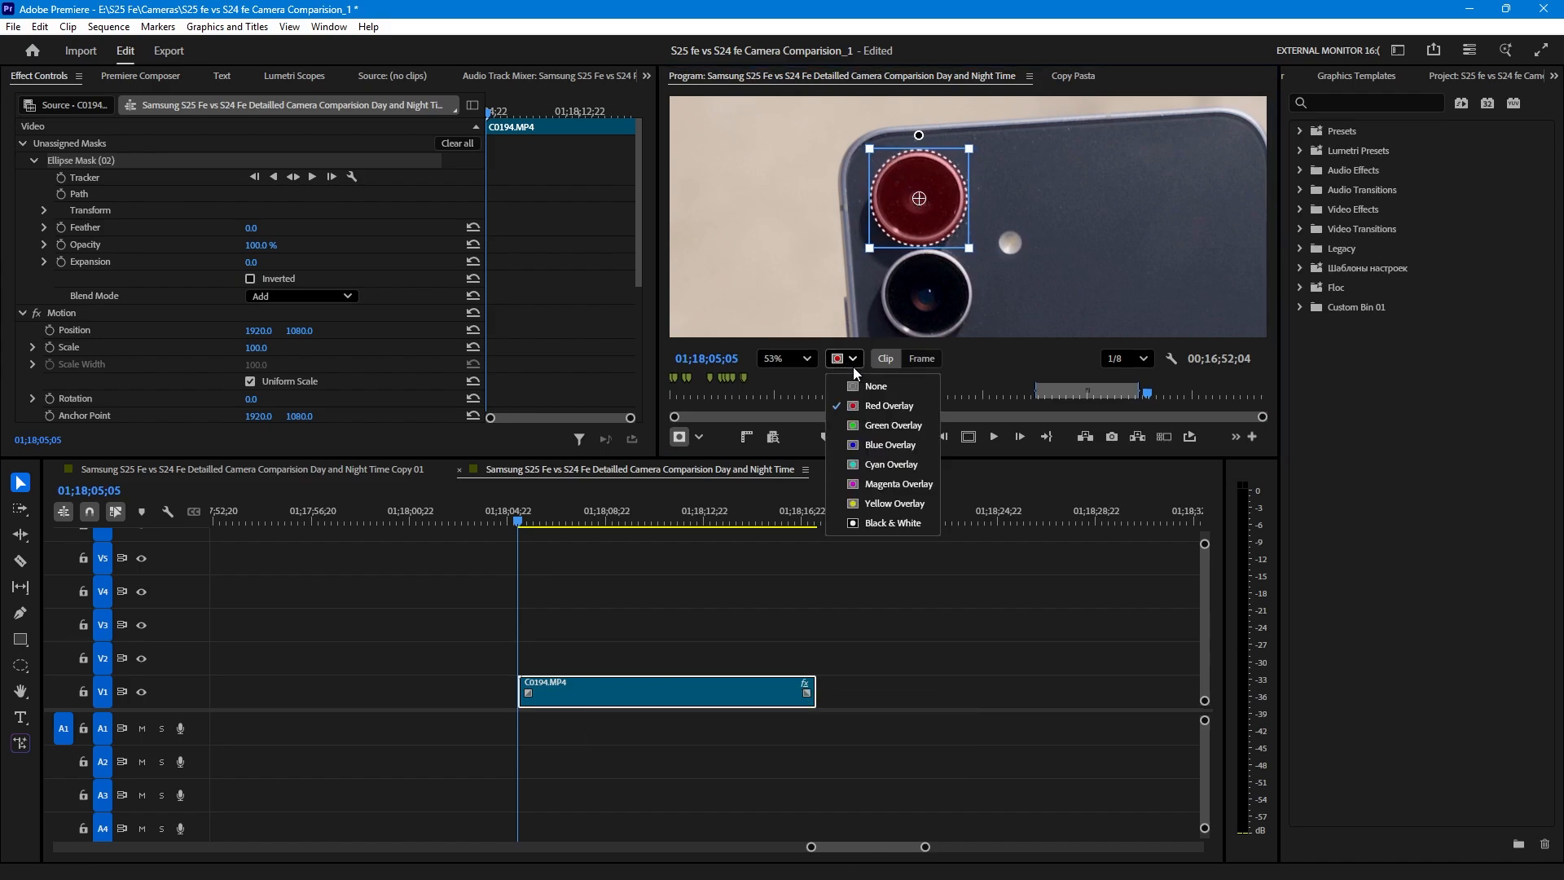
click(892, 426)
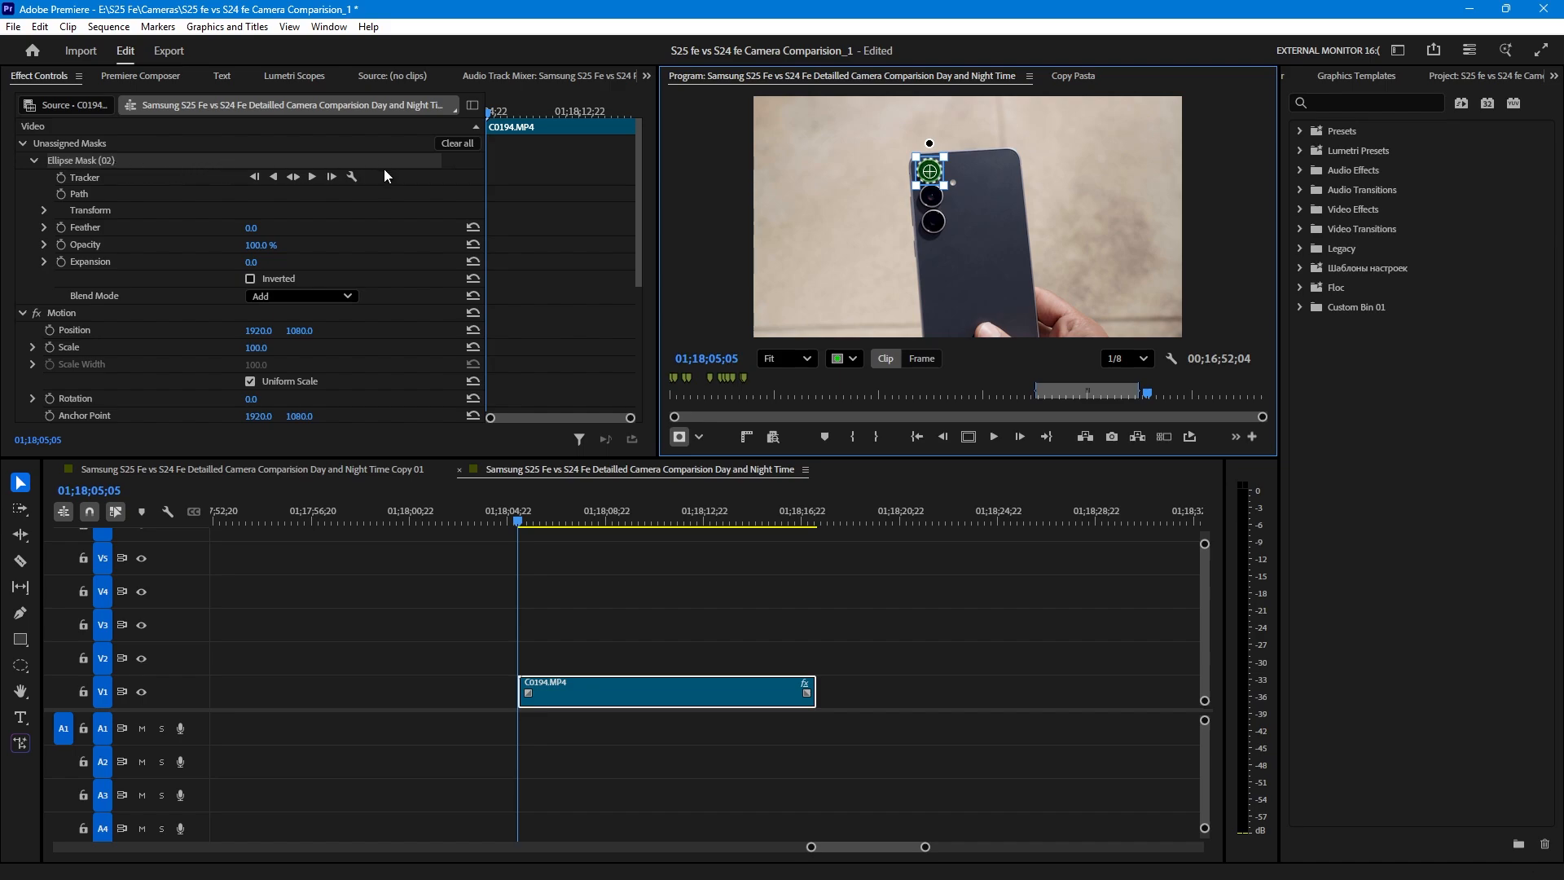
Enable Perspective in the ellipse mask's tracker options and track the mask forward through the clip.
click(350, 176)
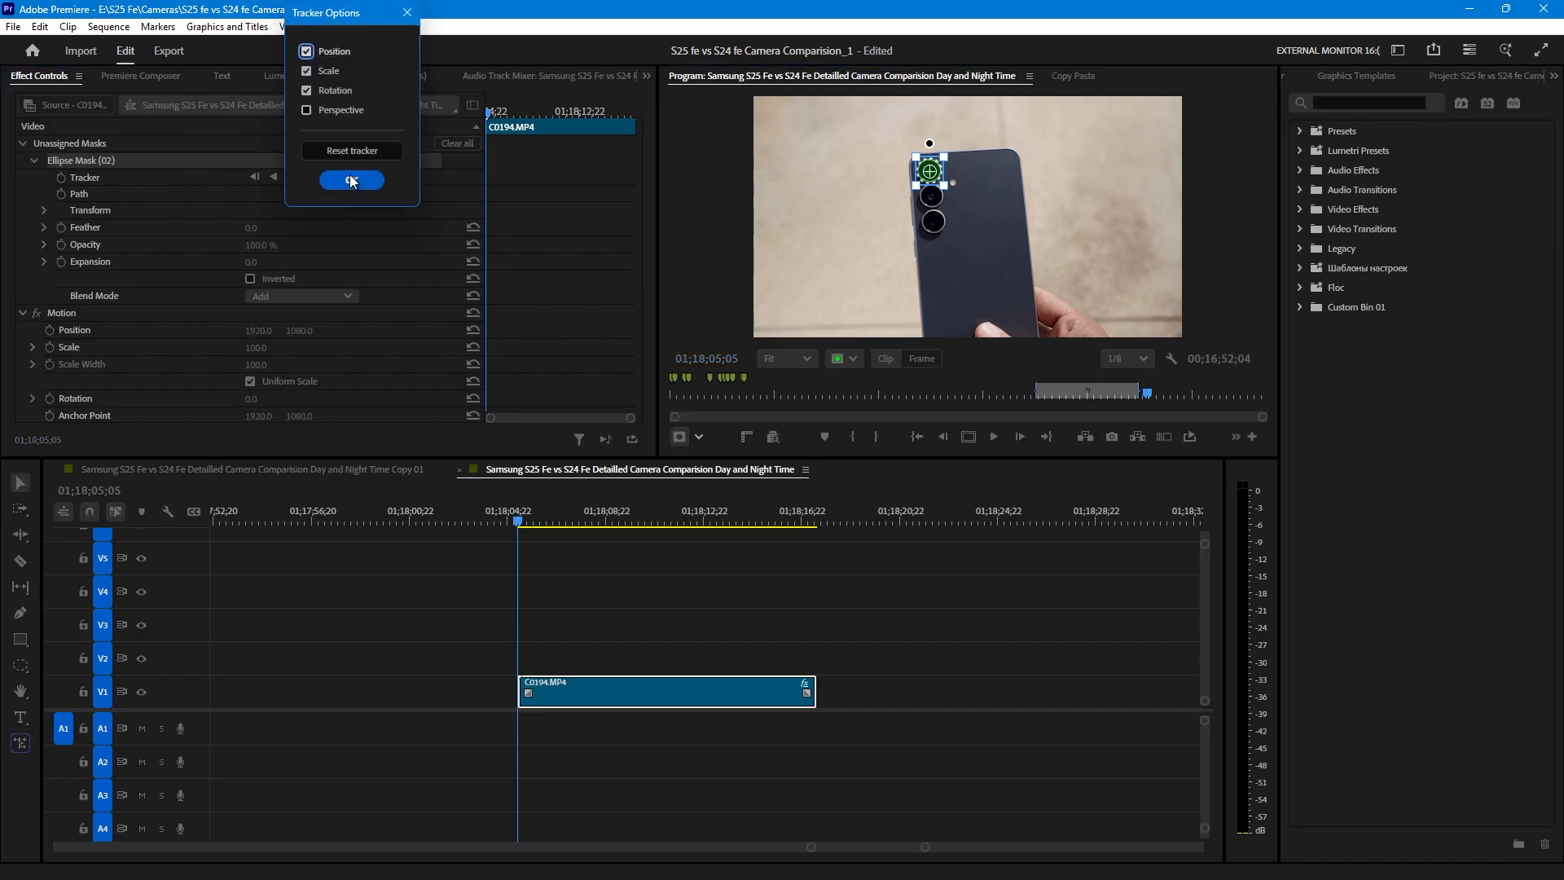
click(307, 111)
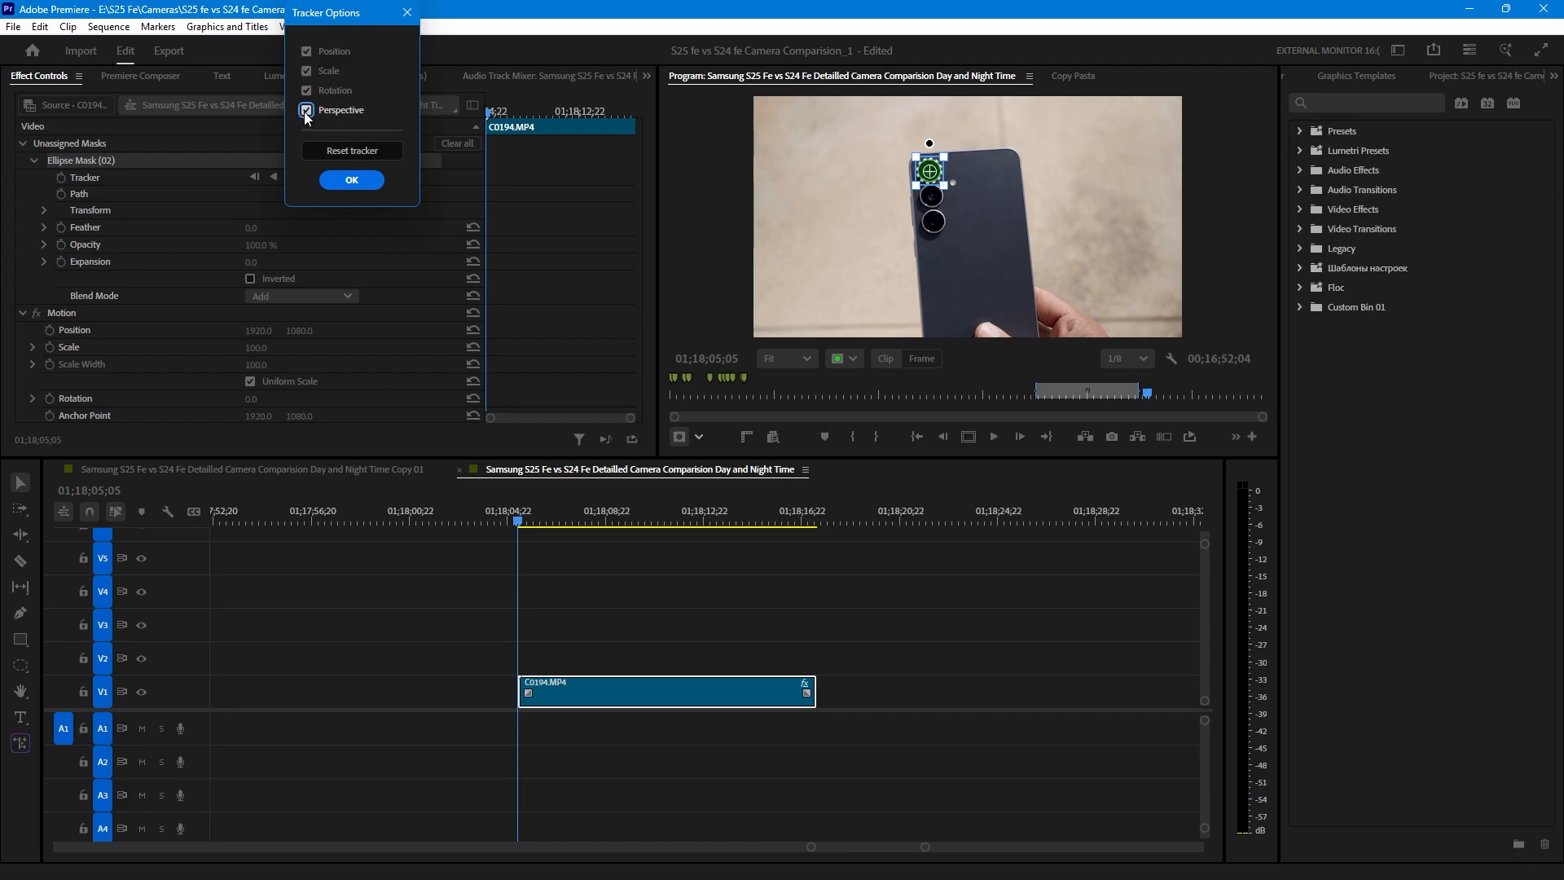
click(341, 181)
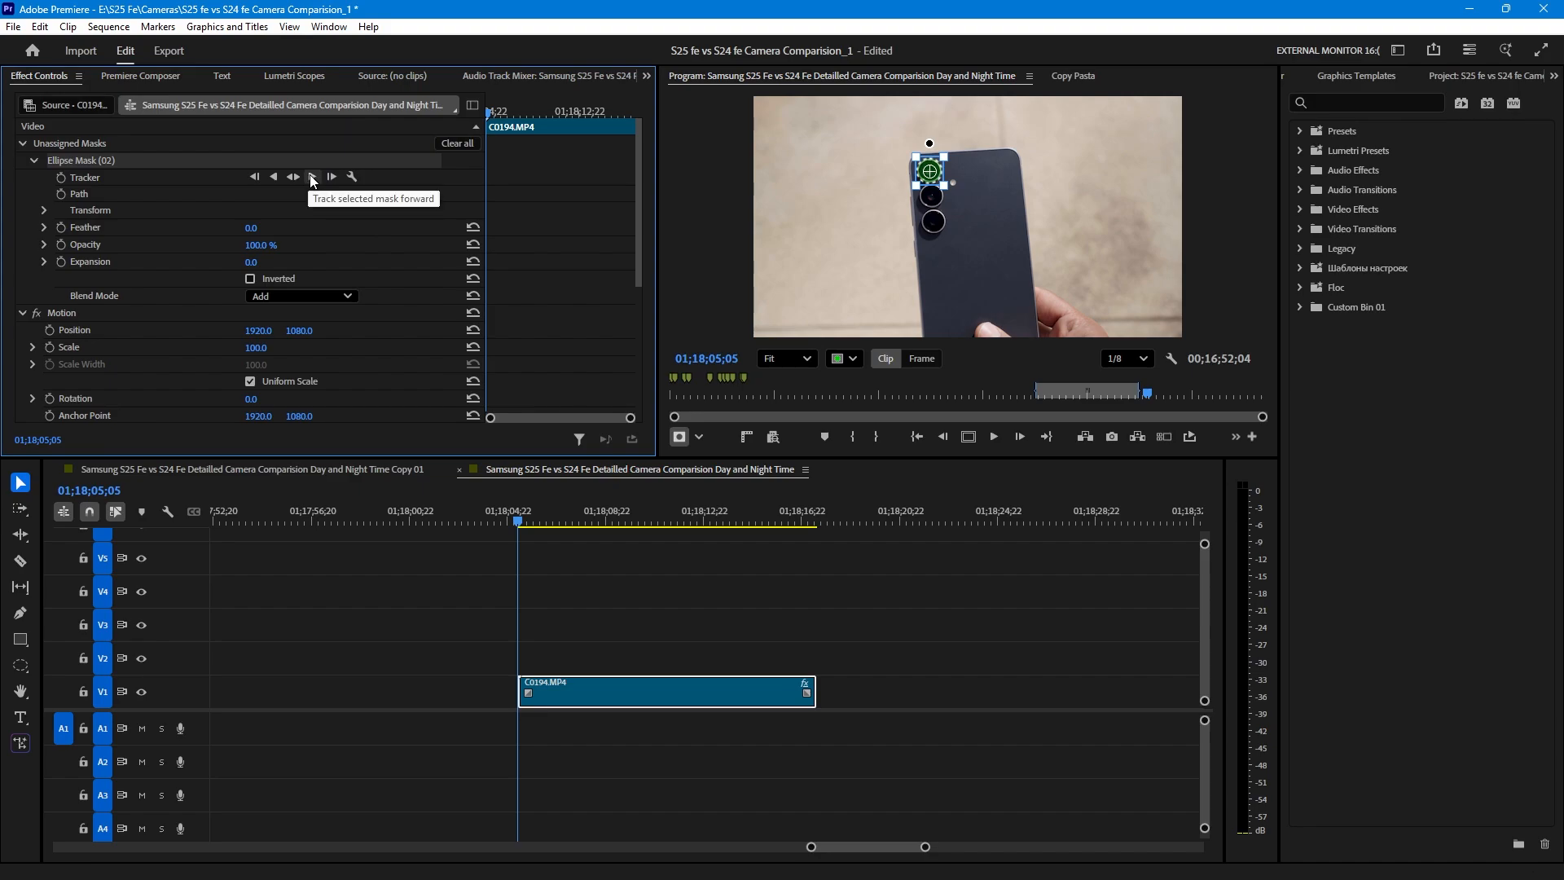
click(312, 176)
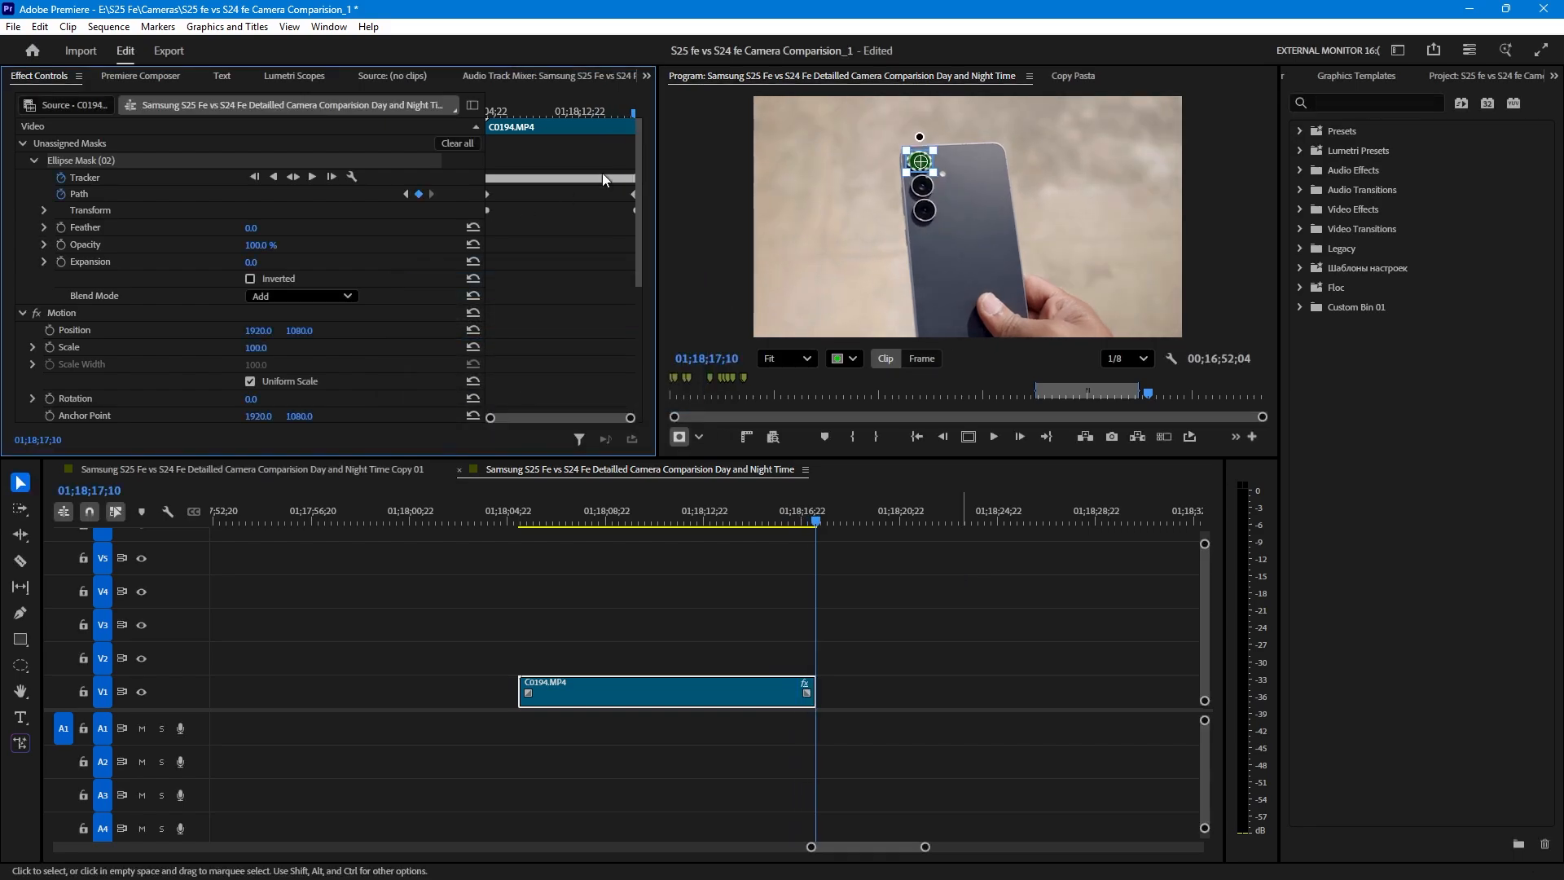
Move the playhead to about 01;18;07;04 and apply the Gaussian Blur video effect to clip C0194.MP4.
scroll(893, 140, up, 3)
drag(766, 513, 565, 525)
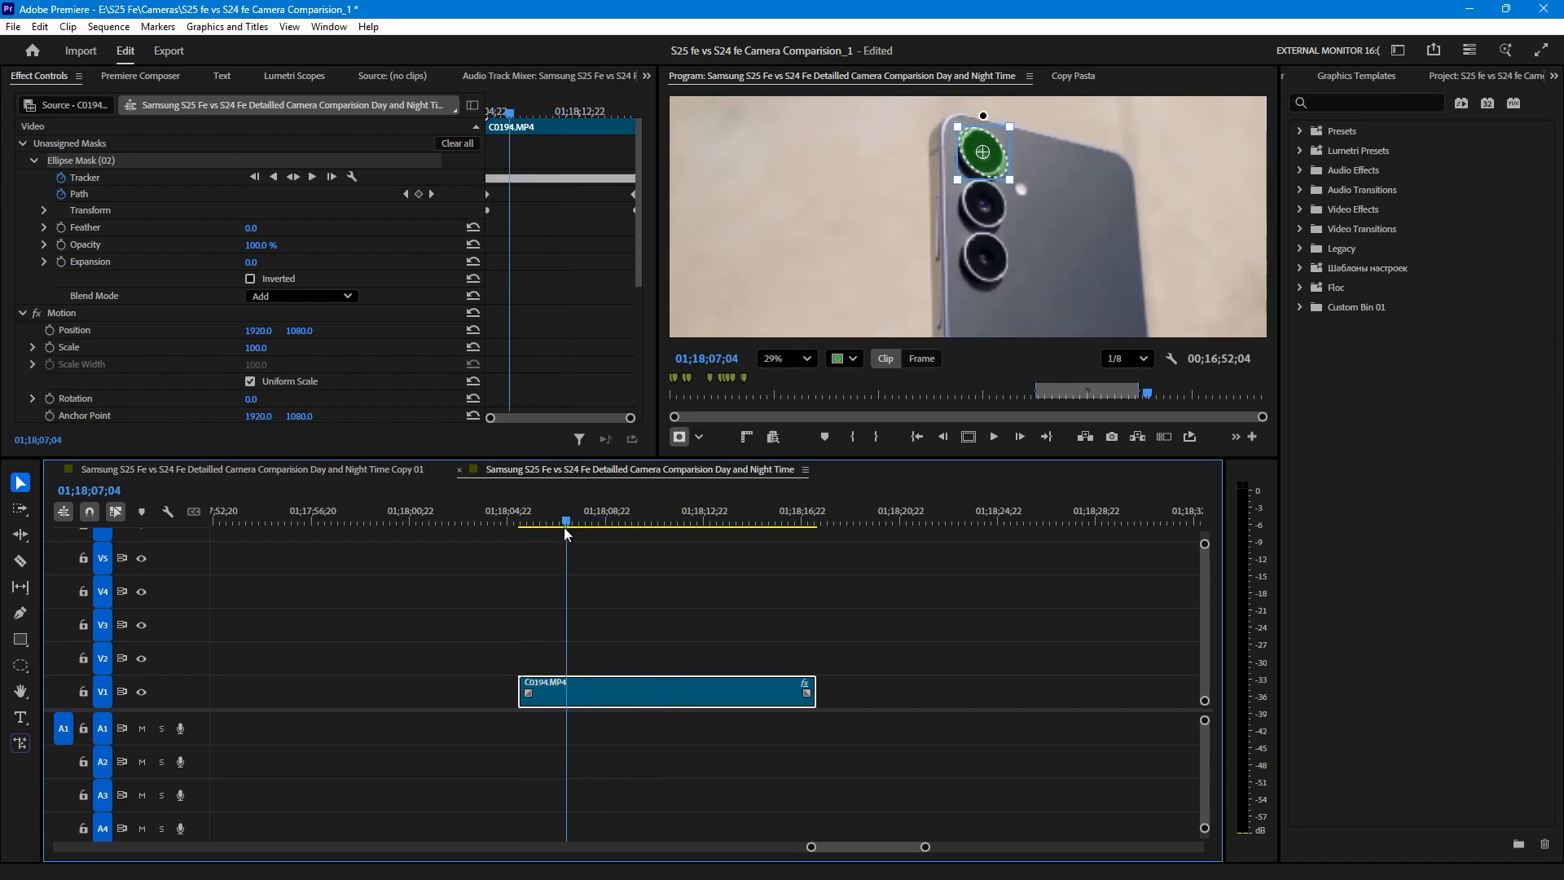
click(783, 358)
click(779, 380)
click(1351, 104)
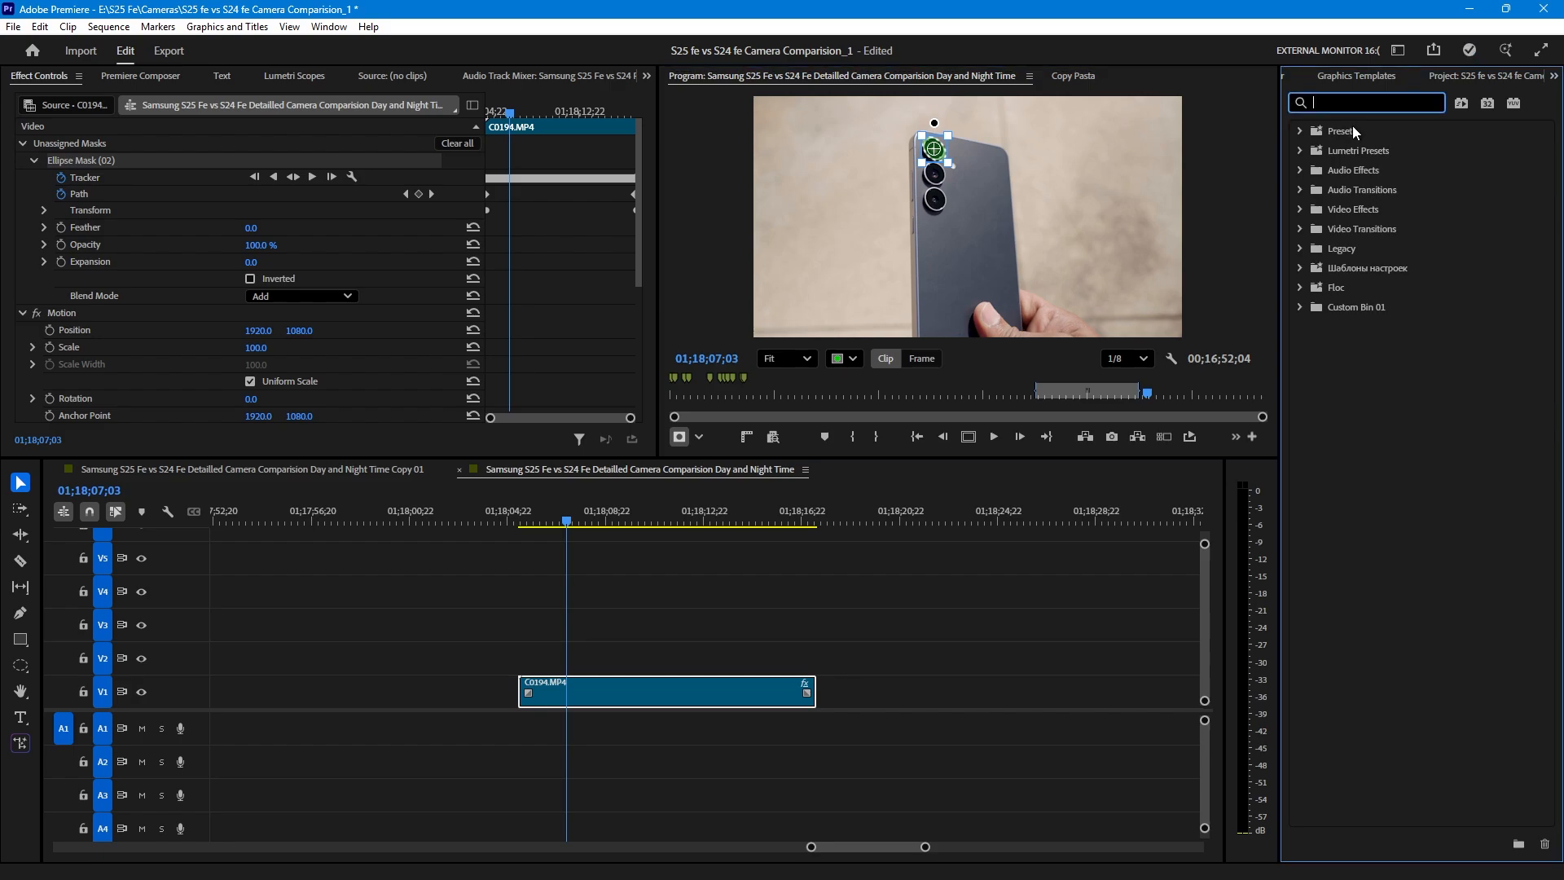
text(gaus)
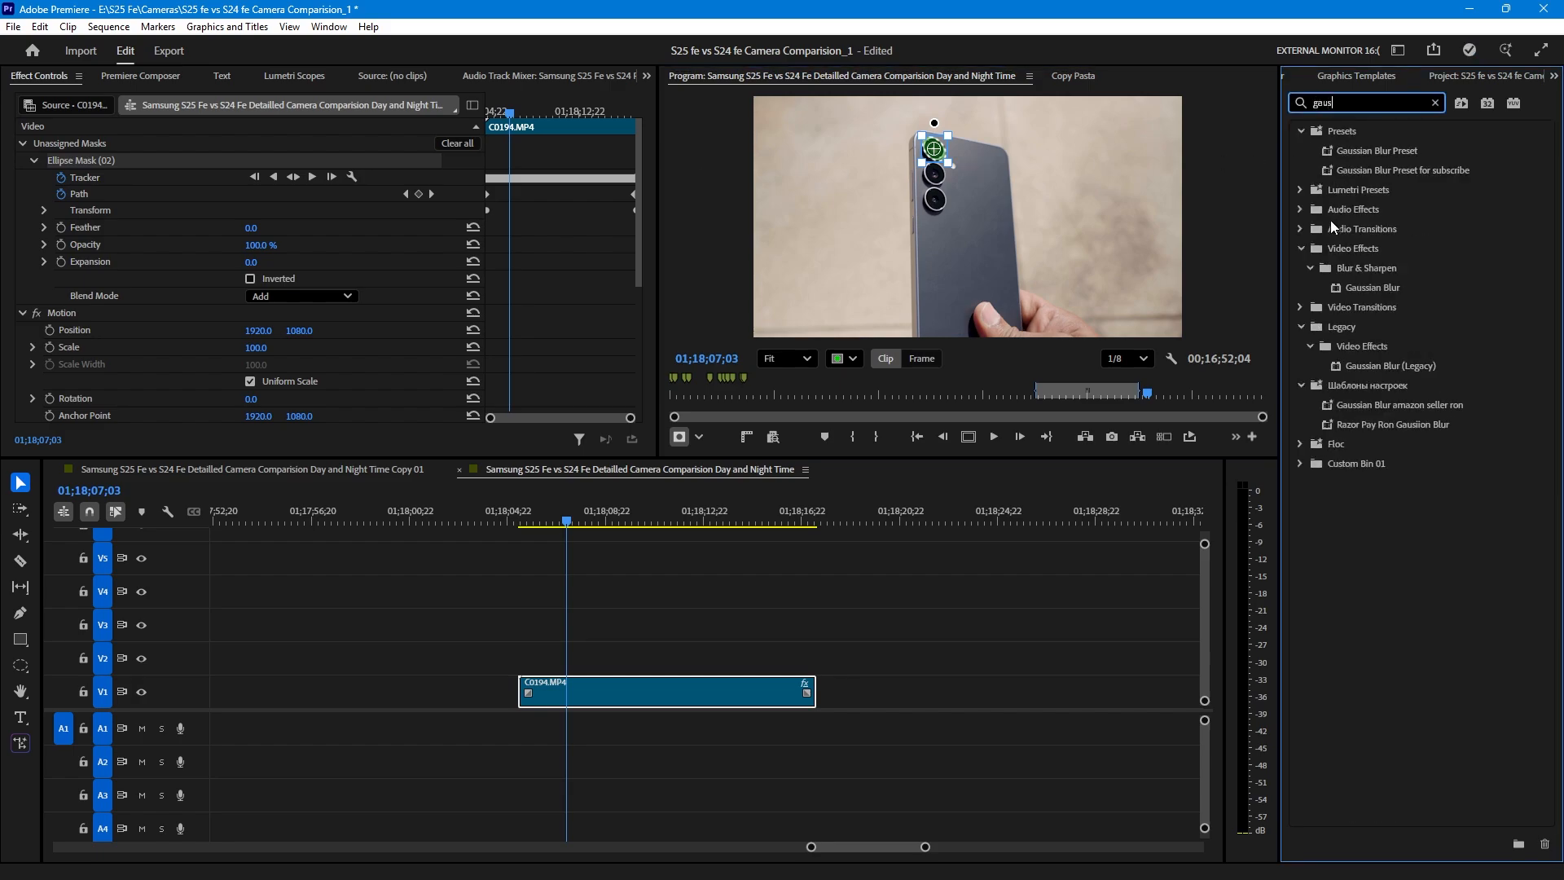
drag(1373, 287, 623, 689)
scroll(922, 146, up, 5)
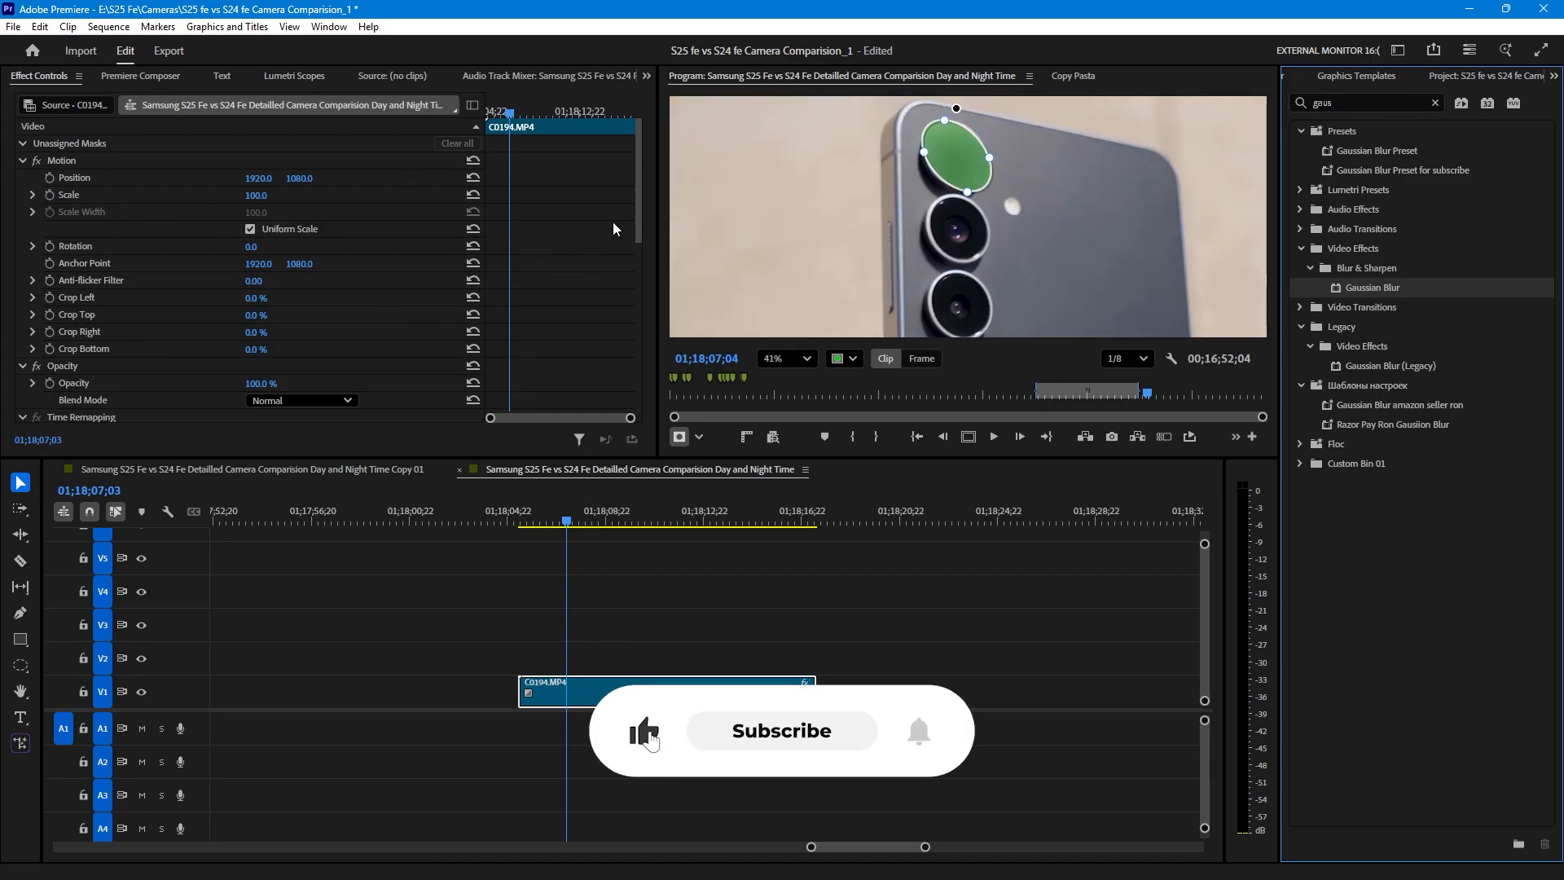
Copy the tracked ellipse mask from the Gaussian Blur effect and paste it onto the clip's Opacity effect.
scroll(637, 217, down, 5)
right_click(78, 226)
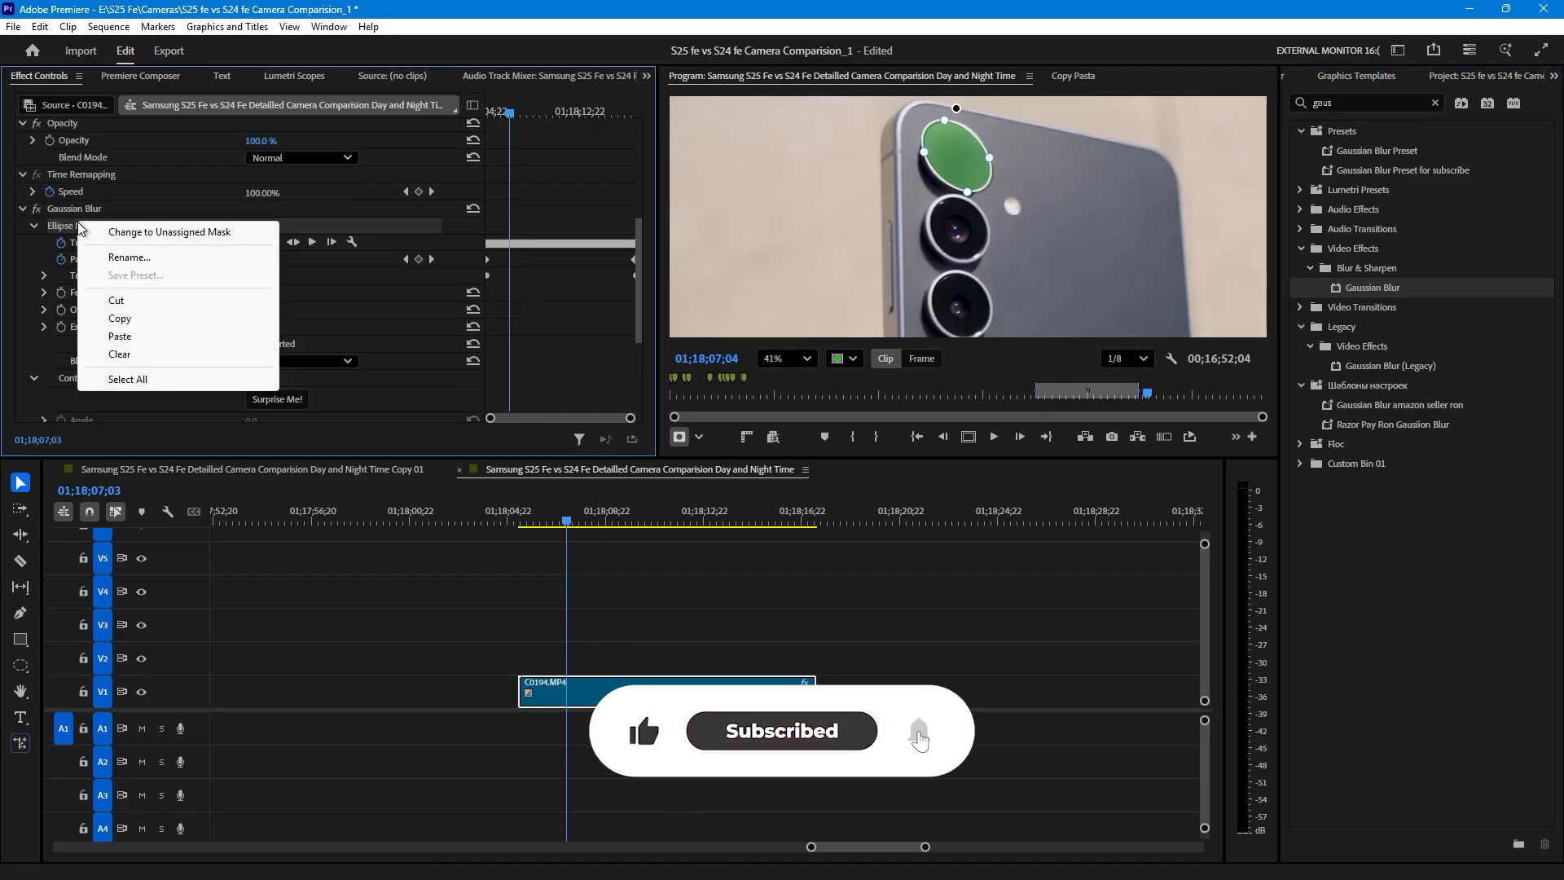
click(120, 319)
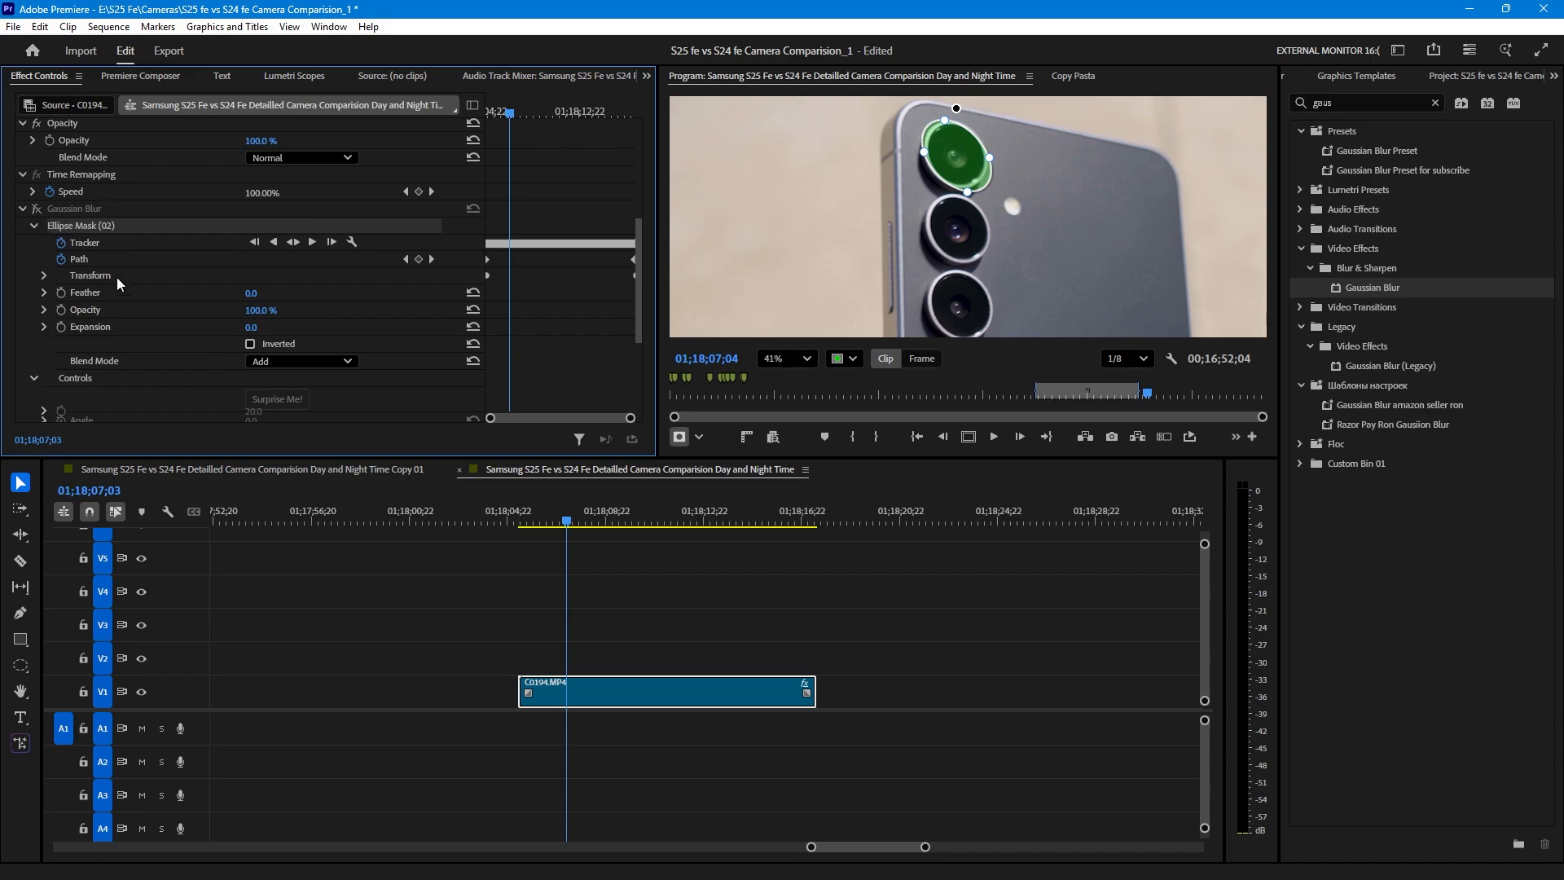
scroll(130, 355, down, 3)
scroll(153, 353, up, 6)
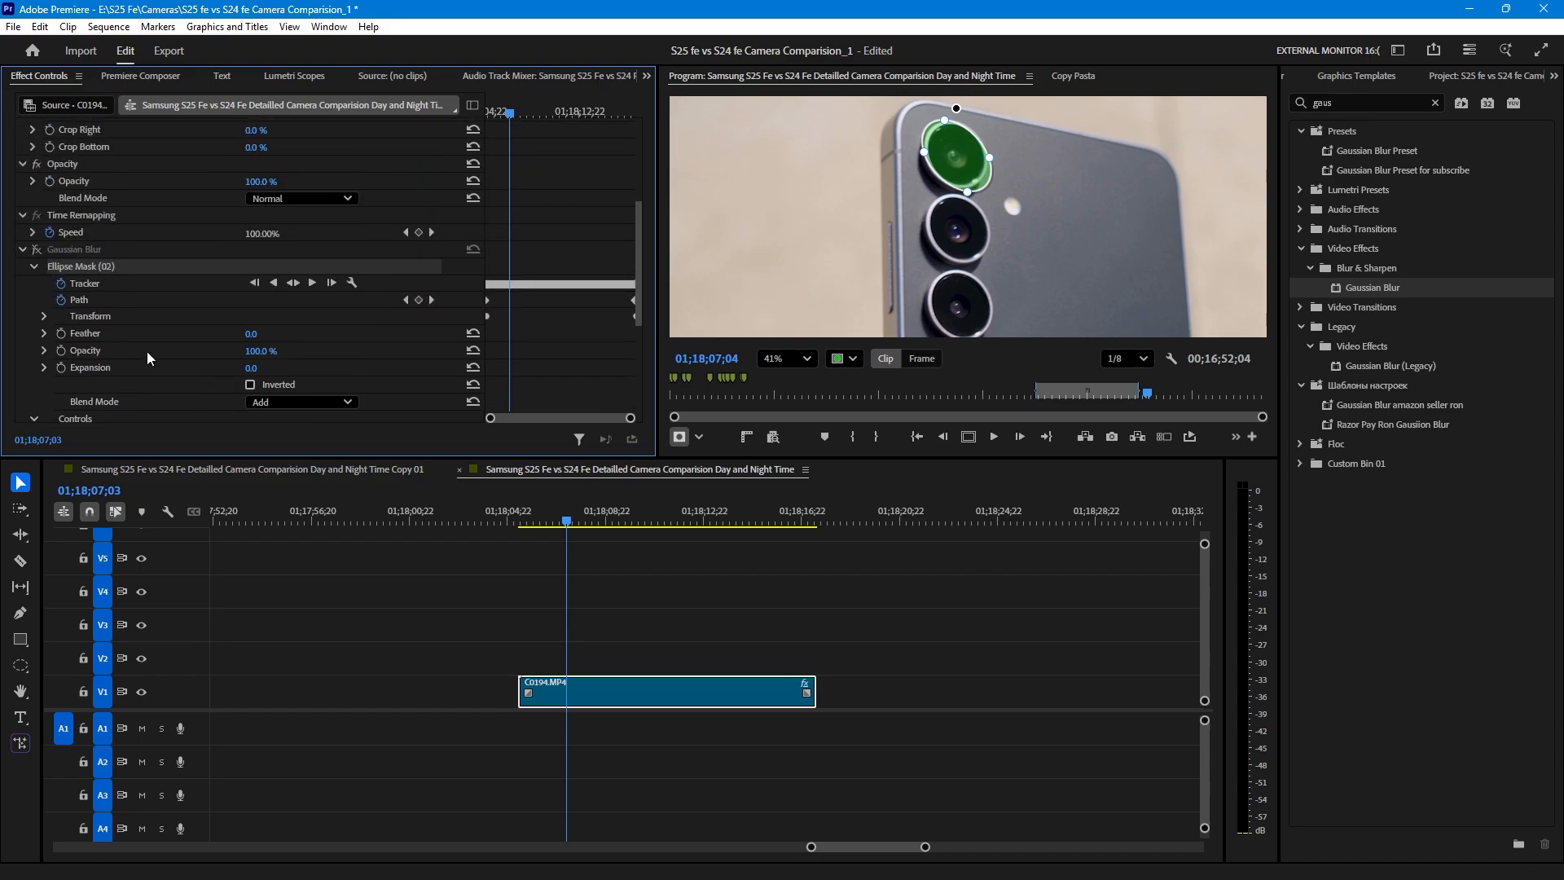
click(89, 247)
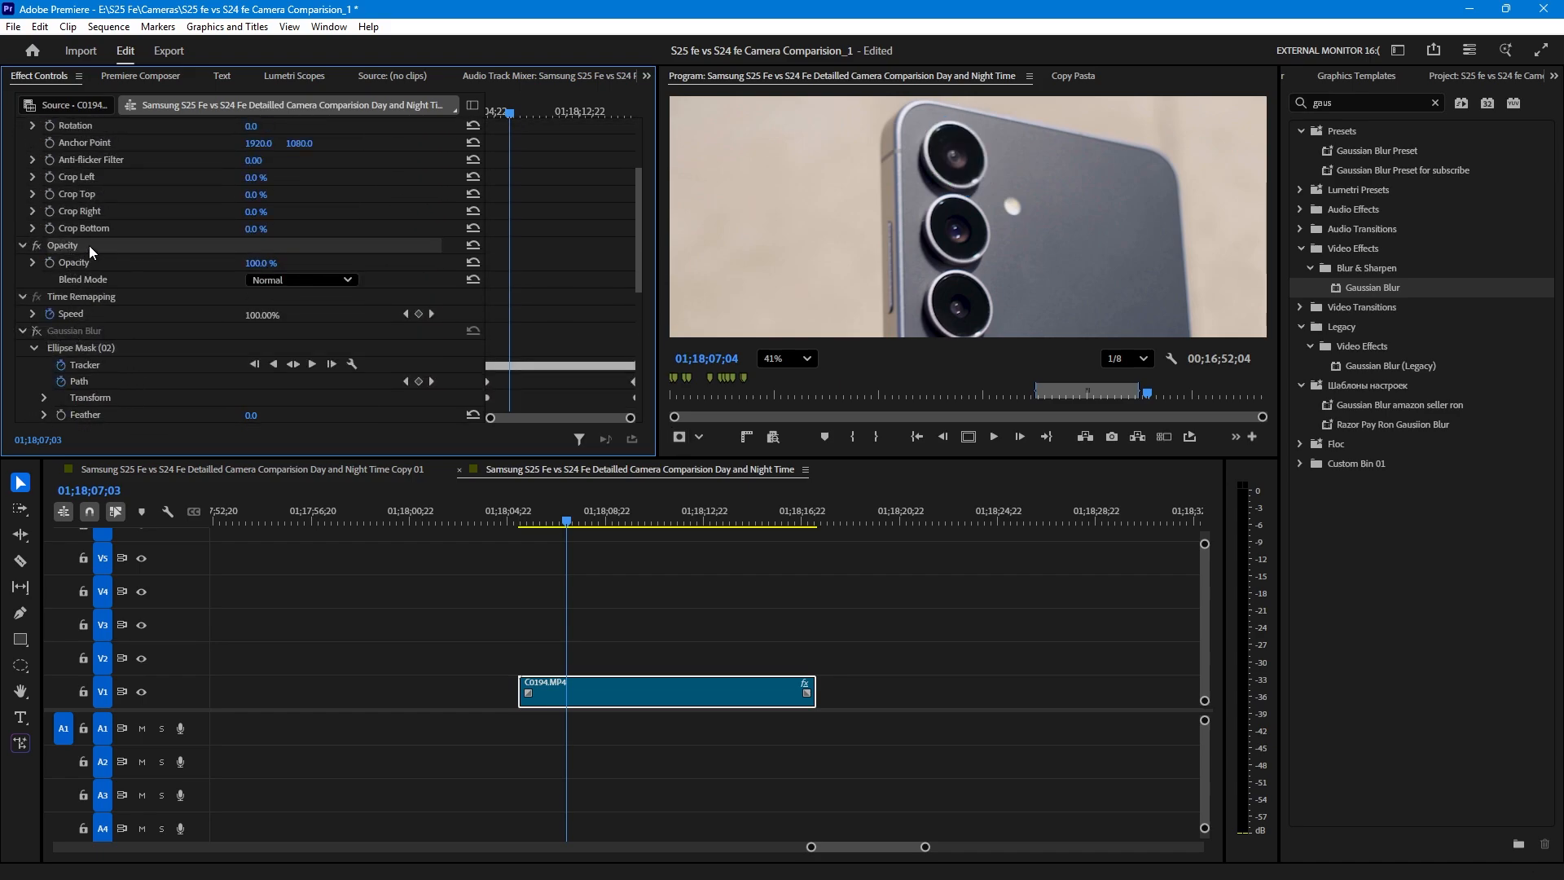
key(ctrl+v)
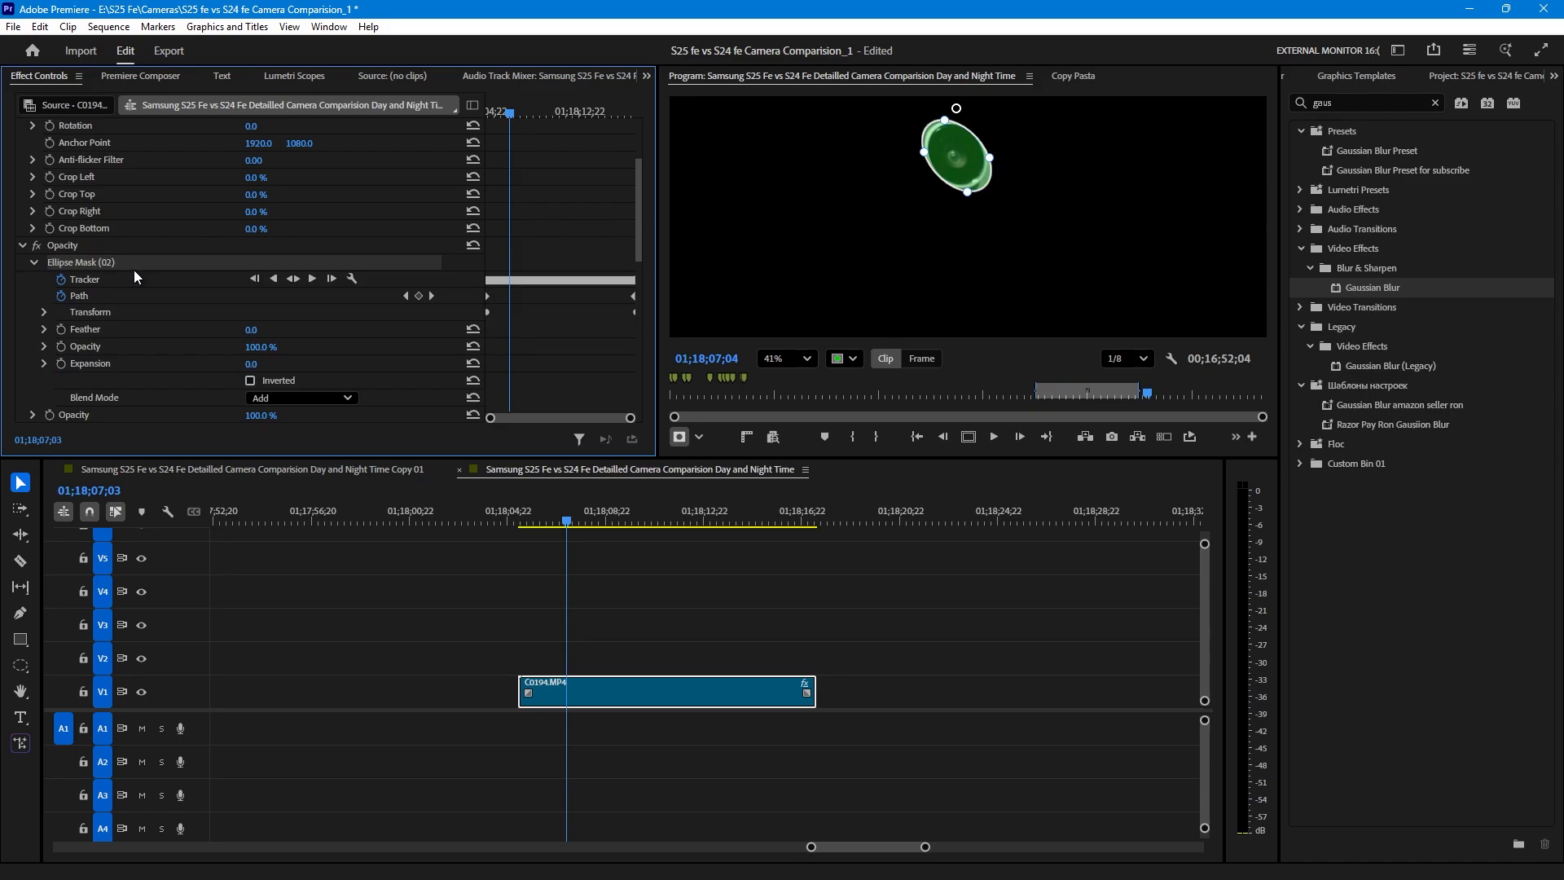
Undo the mask paste on Opacity and restore the Gaussian Blur effect to its enabled state.
key(ctrl+z)
scroll(128, 330, down, 2)
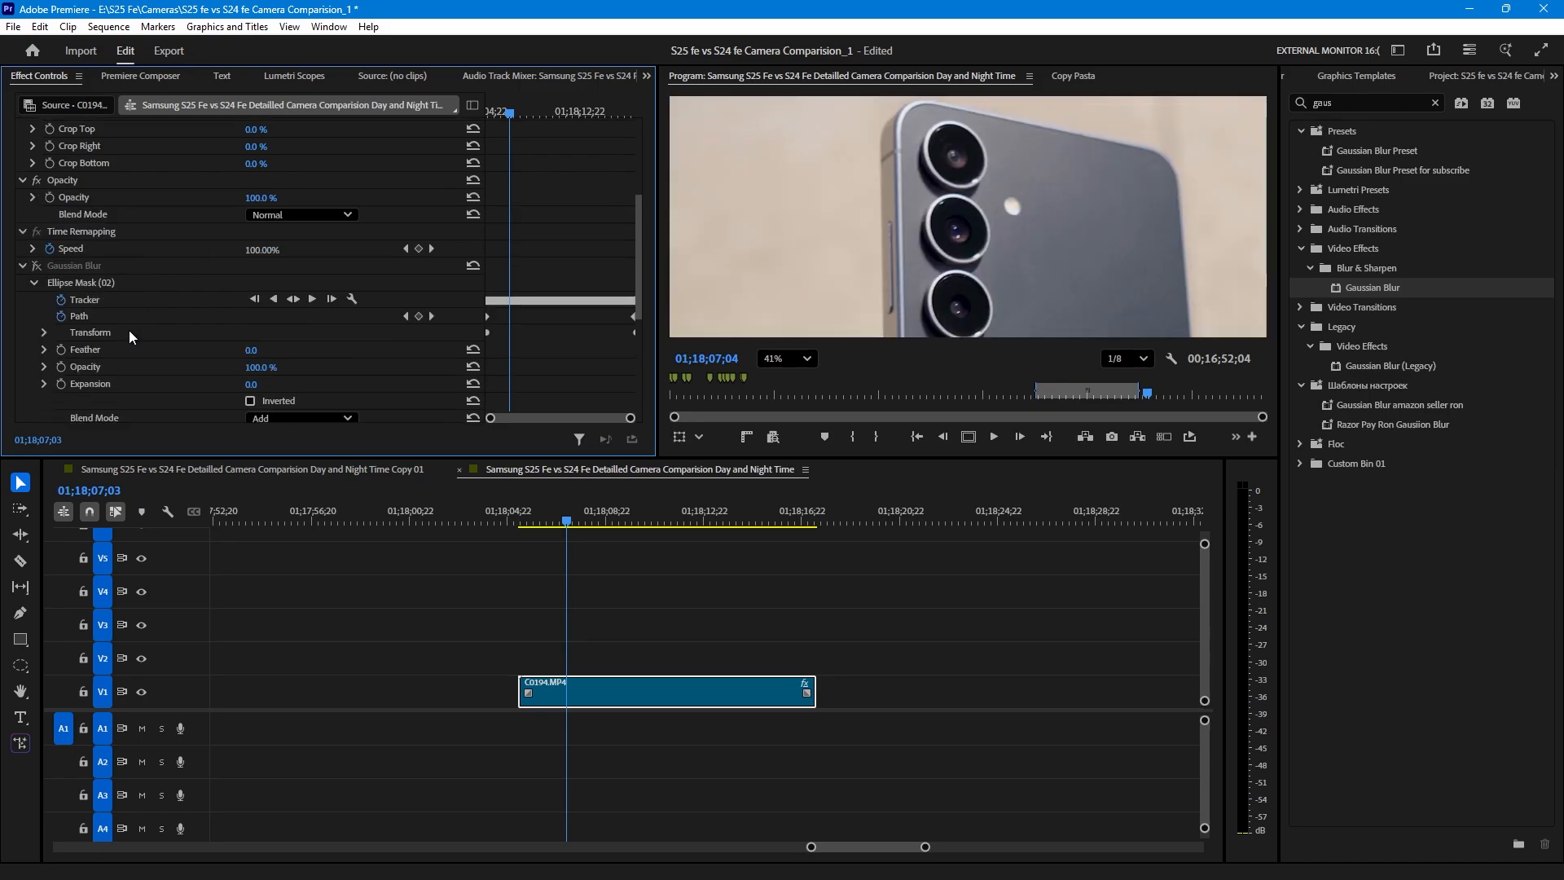
click(95, 281)
key(ctrl+z)
Set the Gaussian Blur ellipse mask's feather to 38 and its expansion to 29.
scroll(548, 245, down, 3)
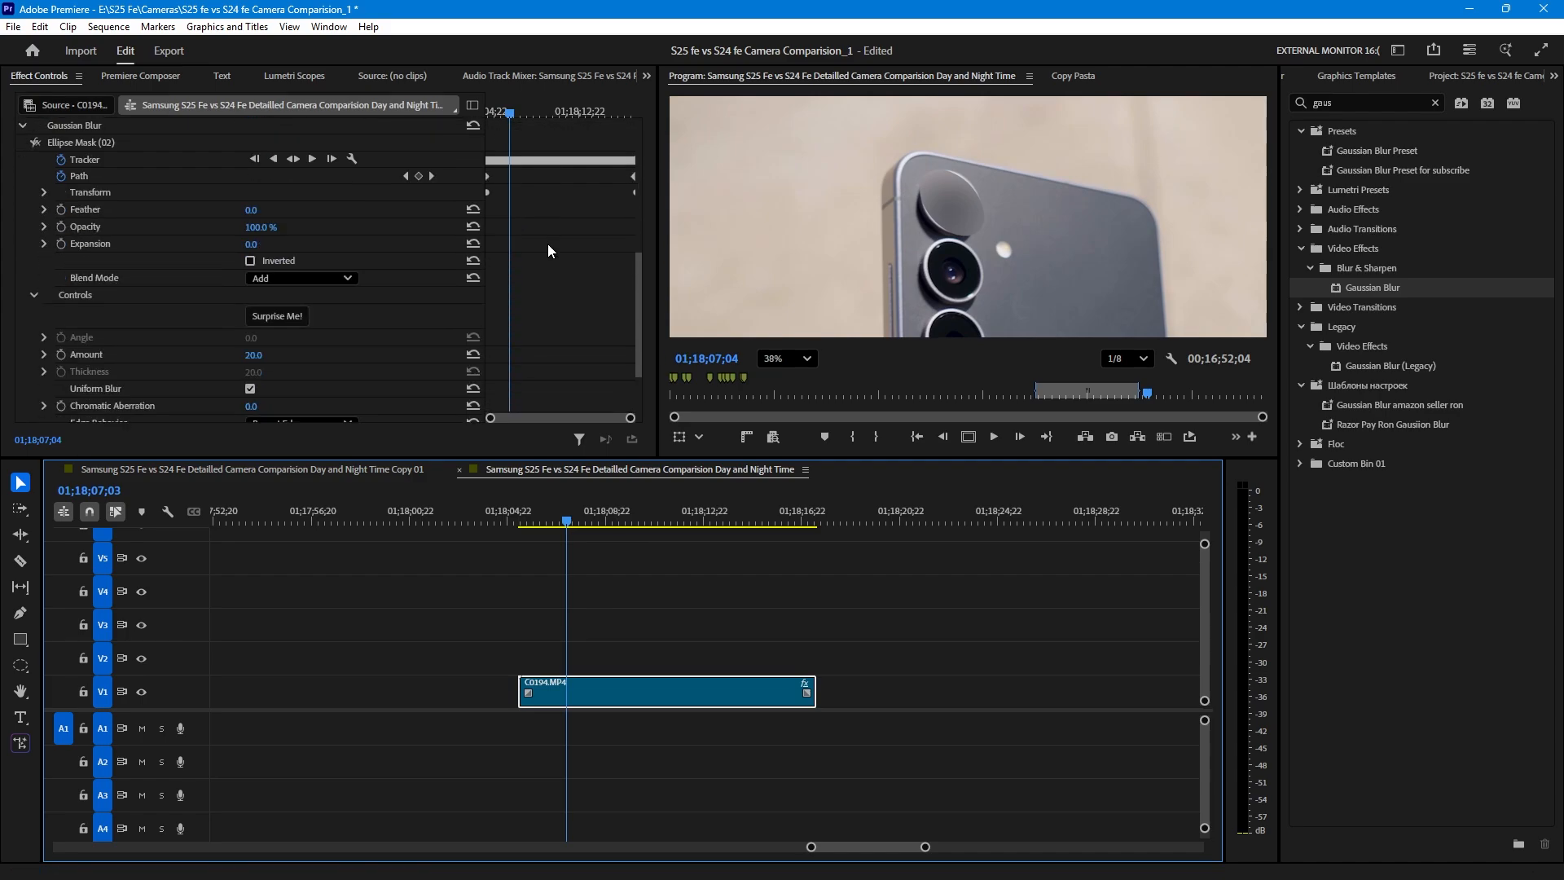
scroll(63, 269, up, 1)
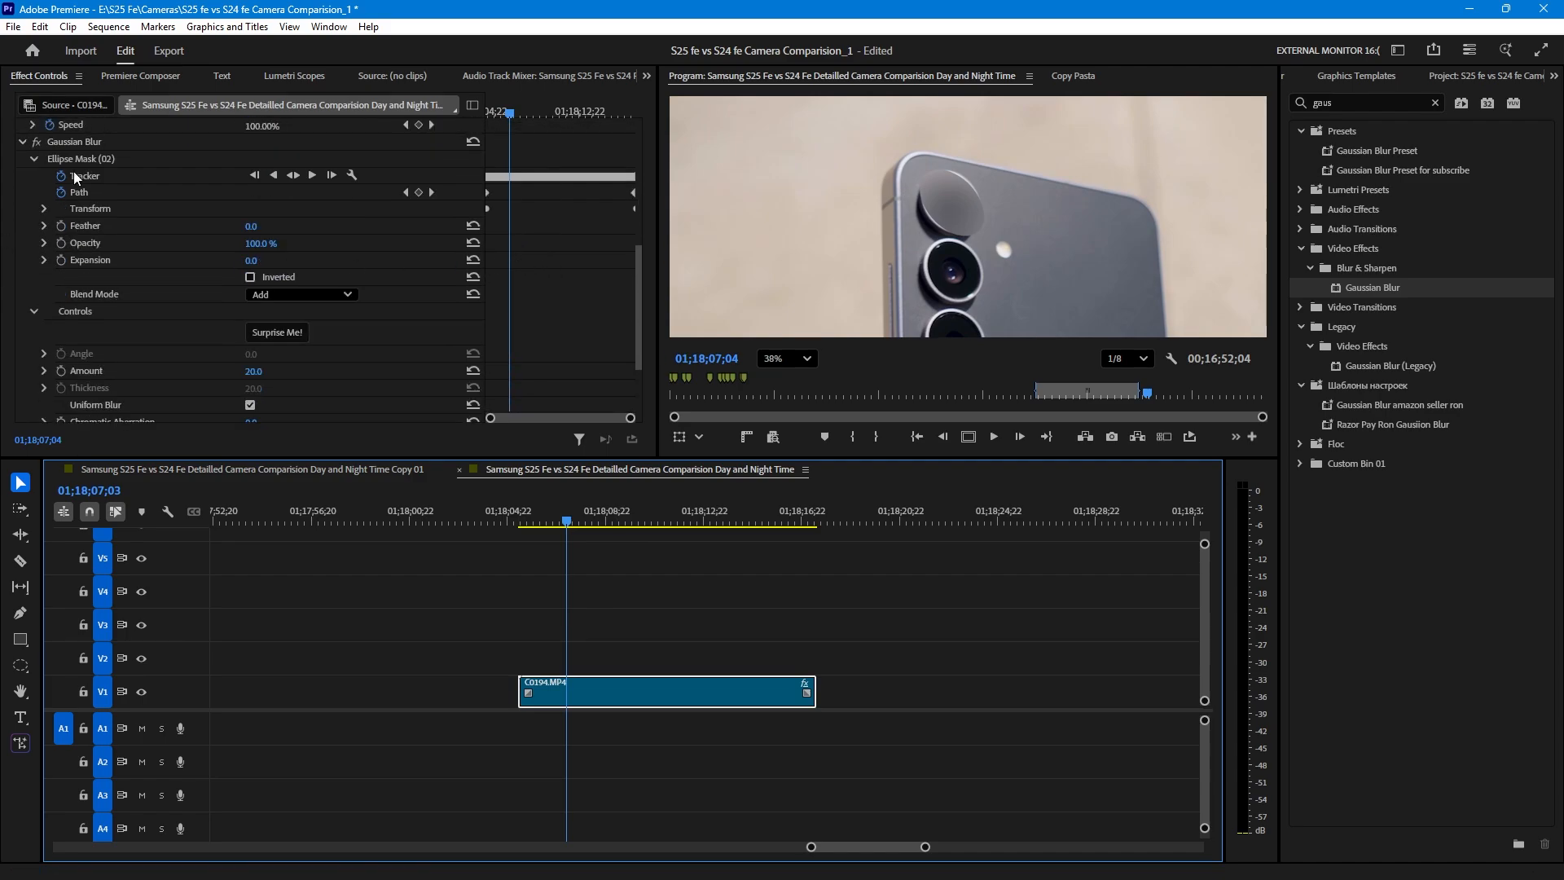
drag(256, 227, 287, 226)
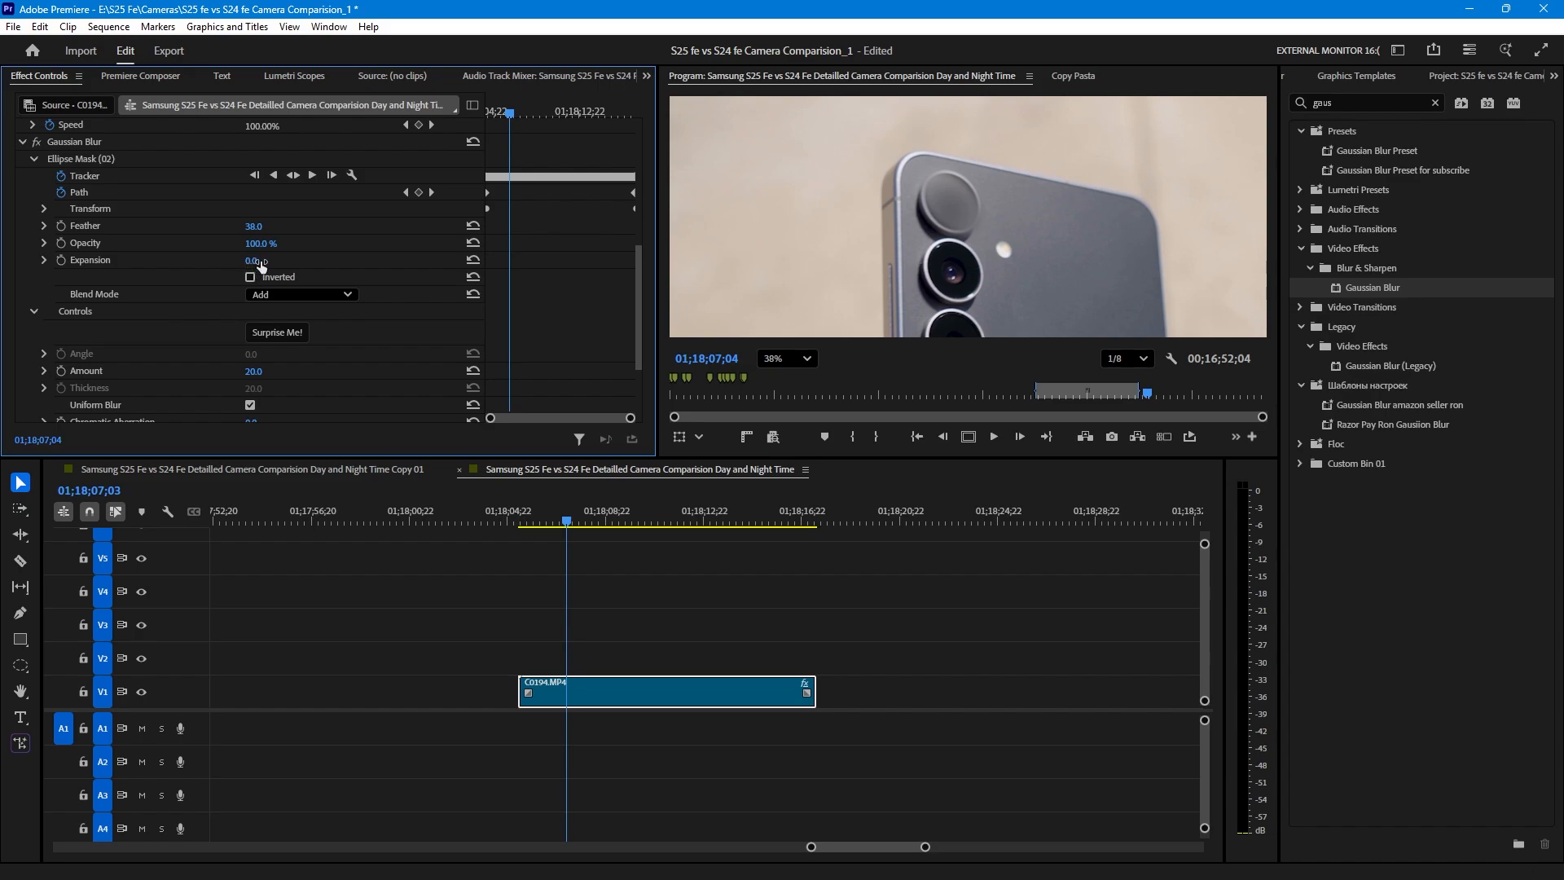
drag(254, 261, 268, 260)
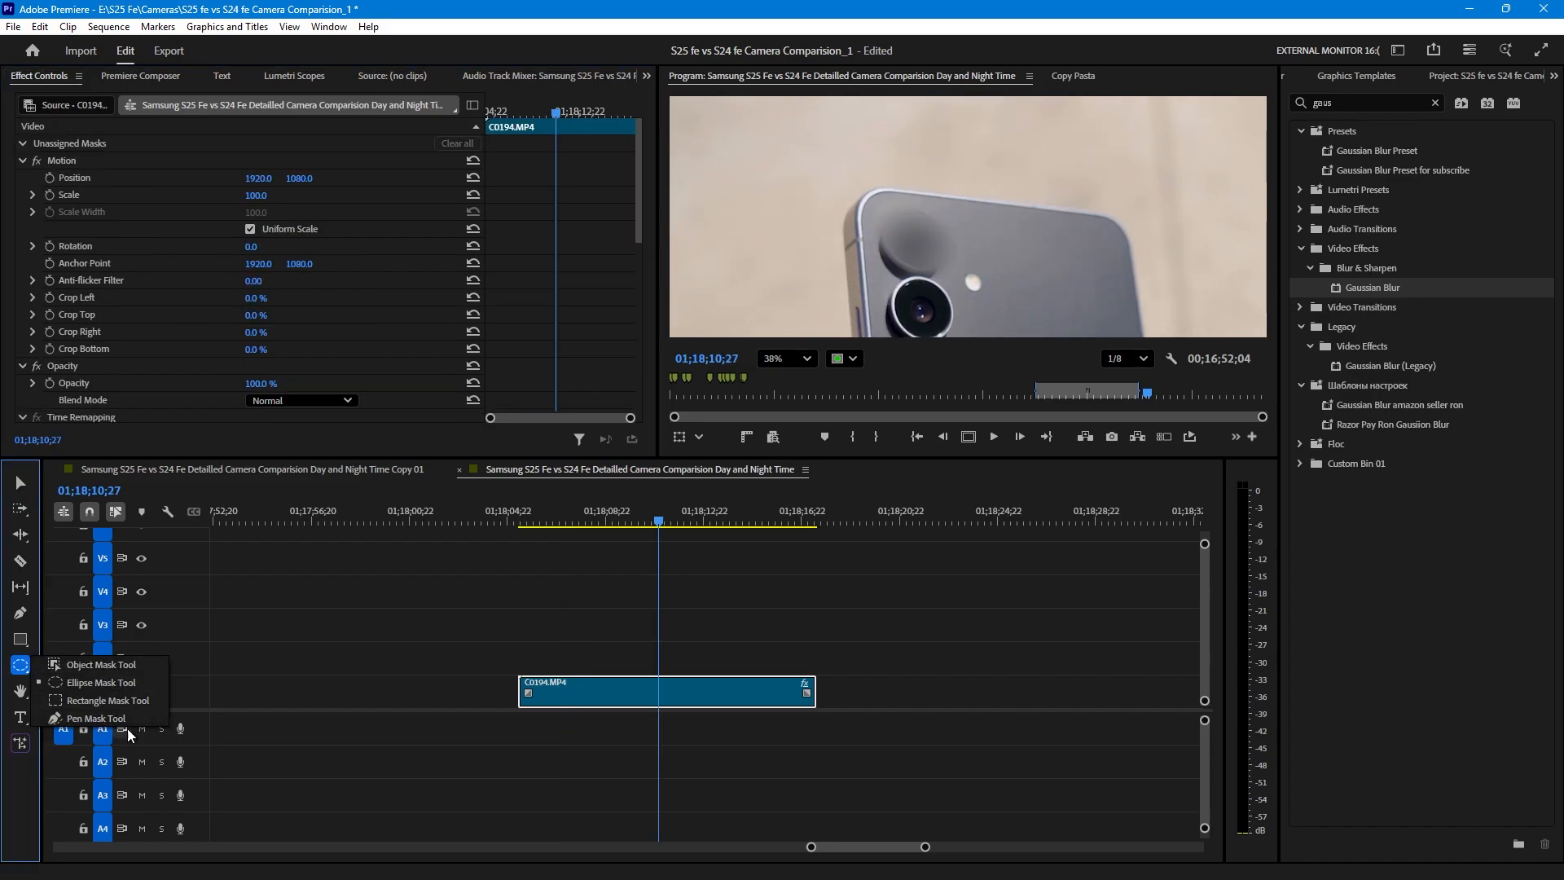
Review the clip's effect and Gaussian Blur mask settings, and fit the whole frame in the program preview.
click(663, 581)
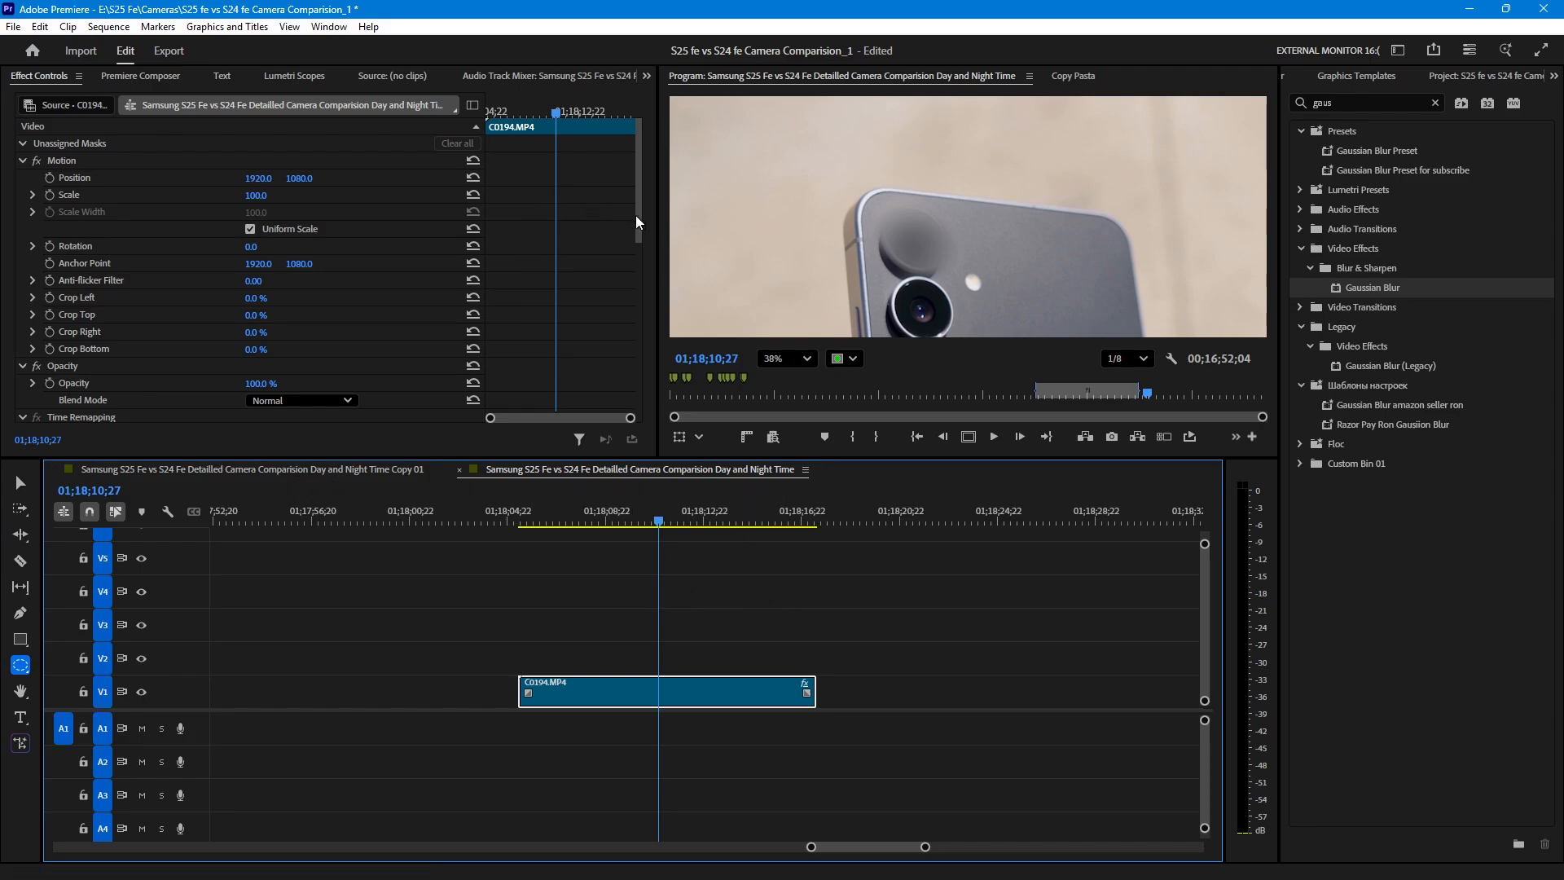
drag(639, 215, 644, 311)
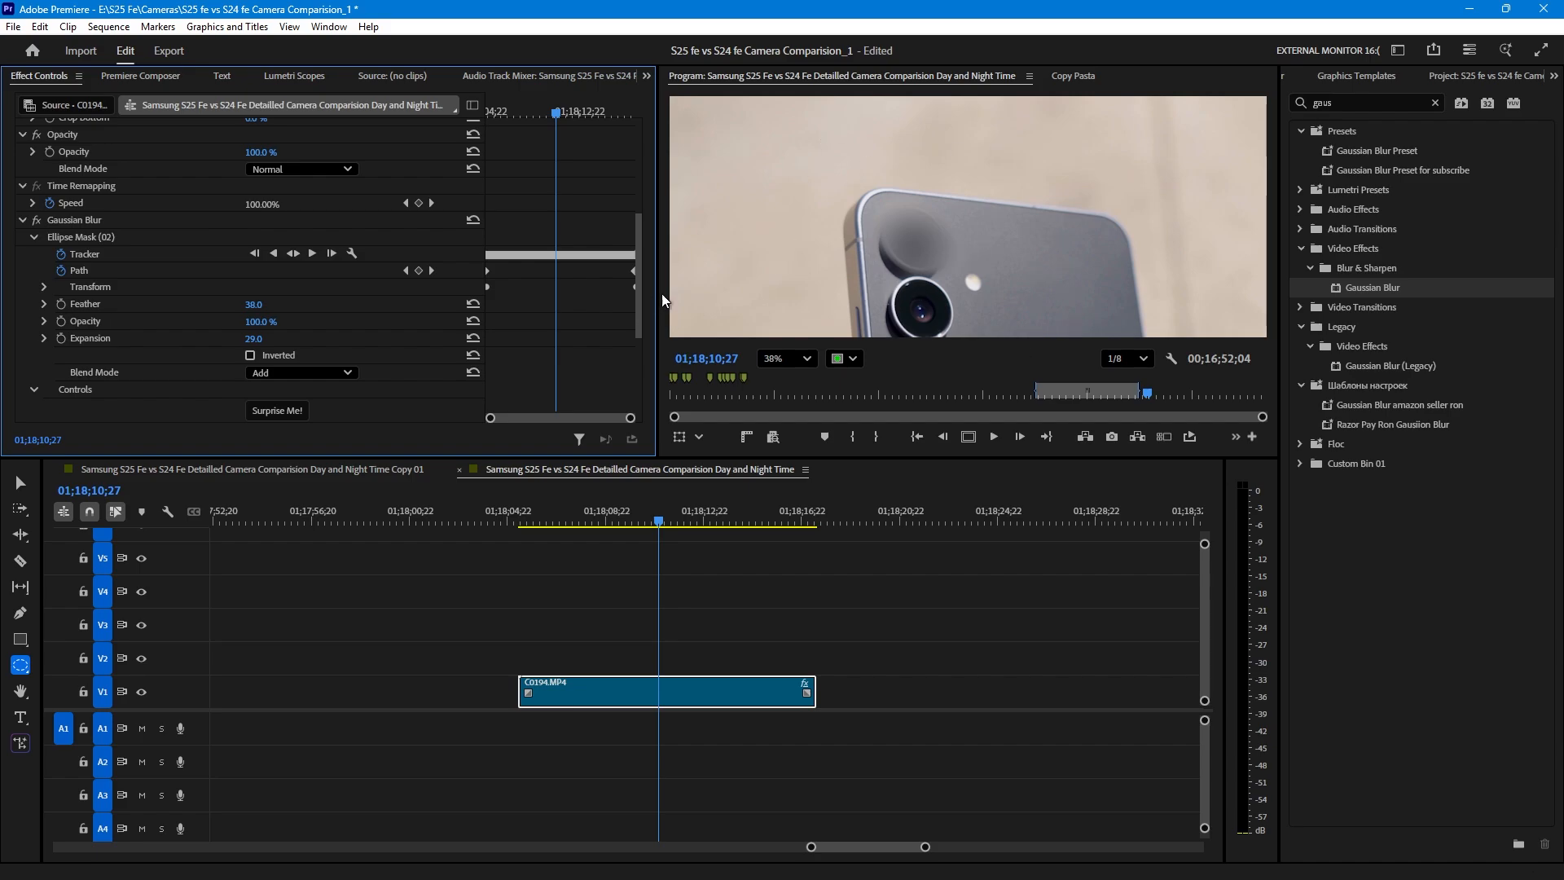
drag(637, 275, 638, 155)
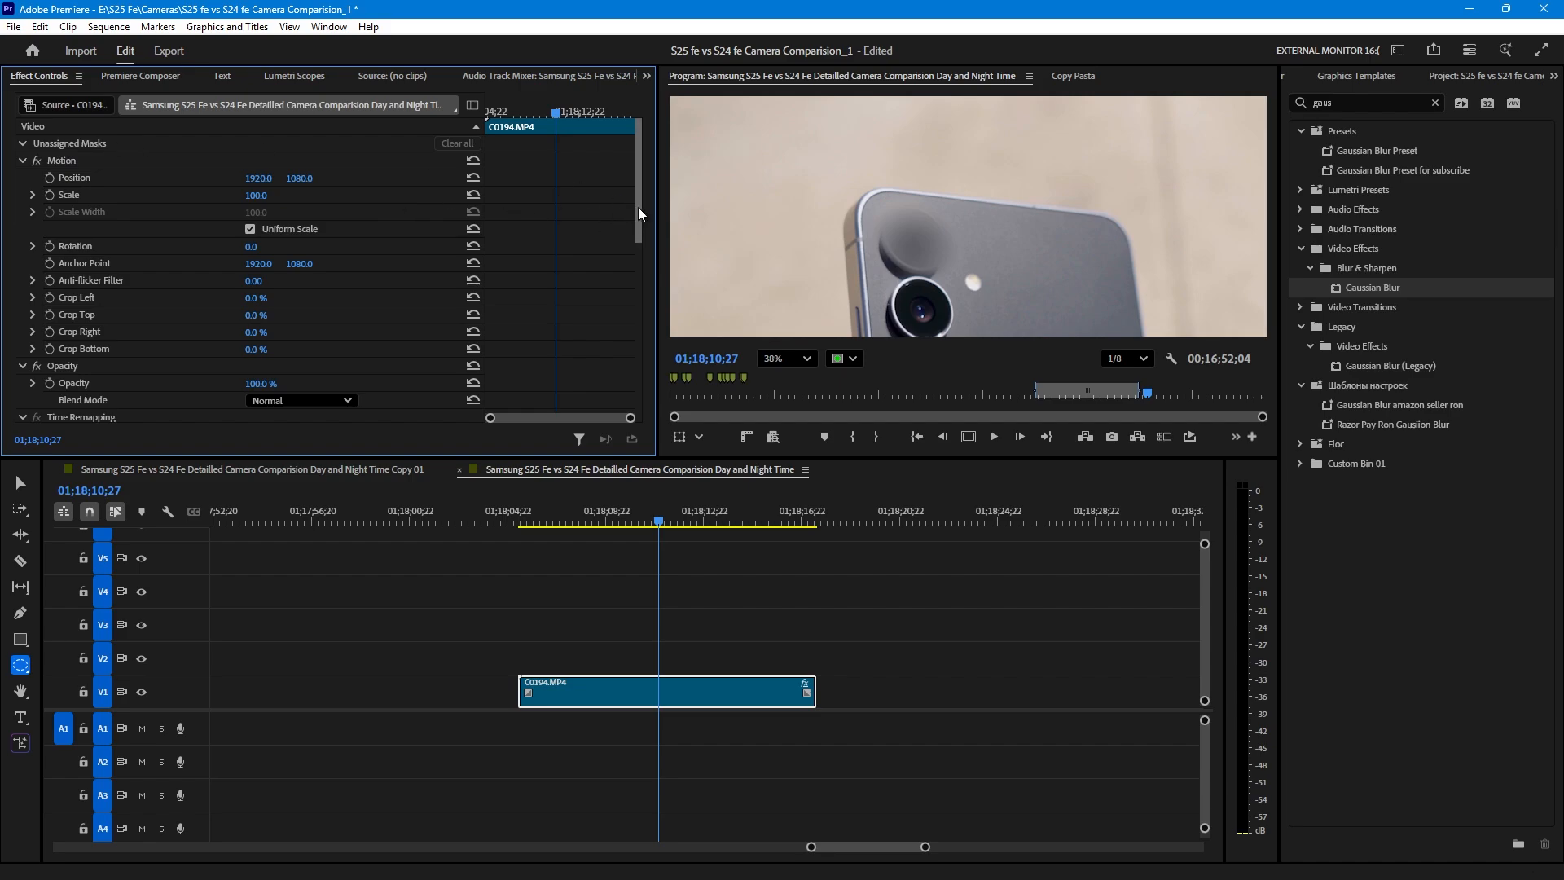
drag(638, 207, 641, 300)
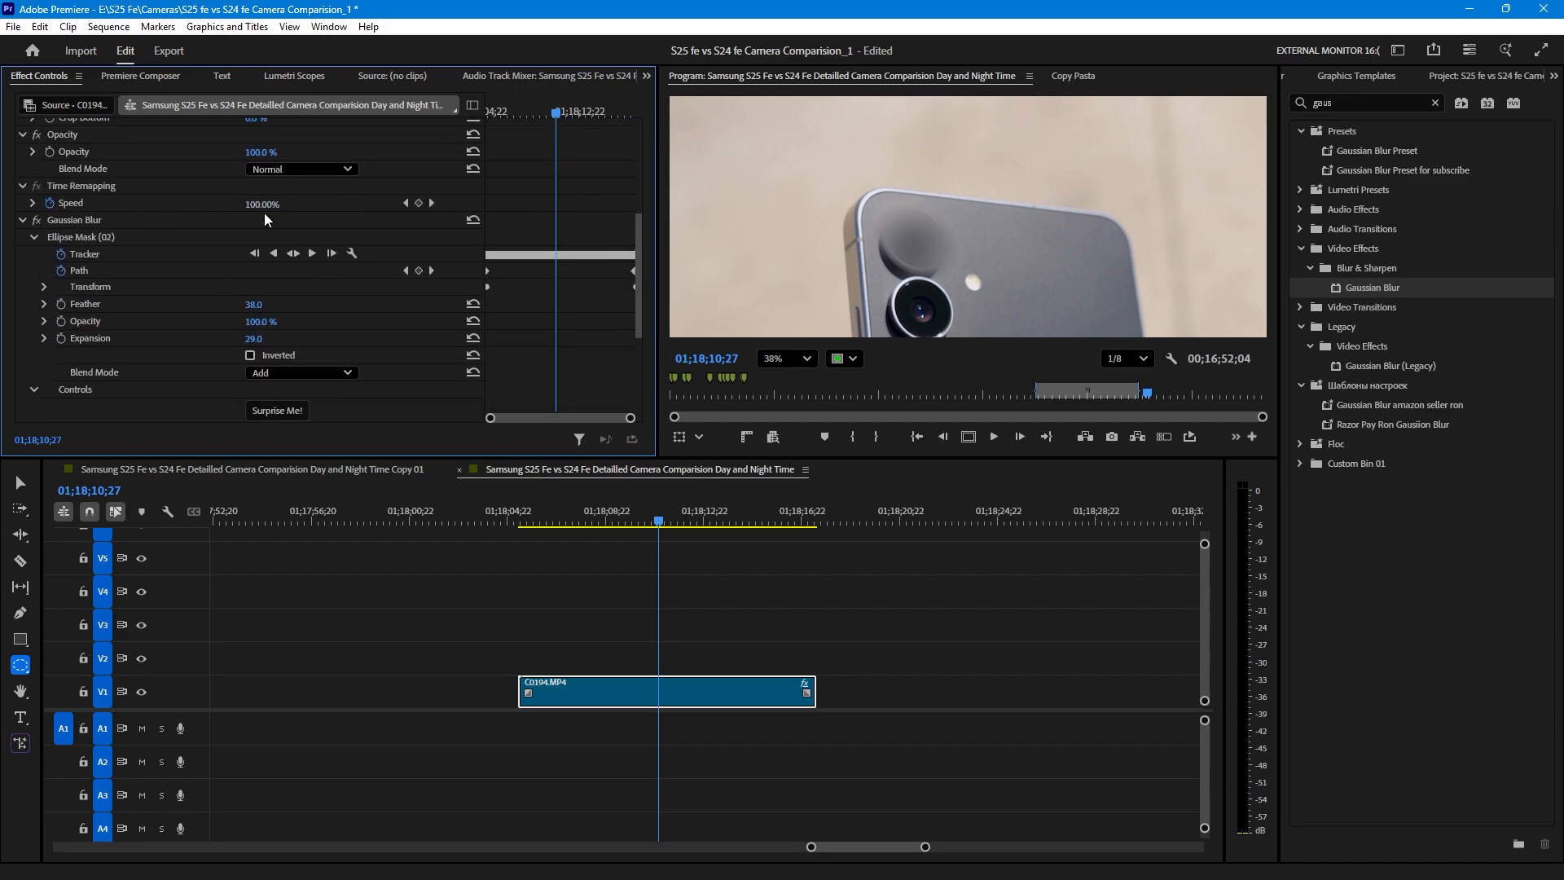
click(774, 360)
click(780, 387)
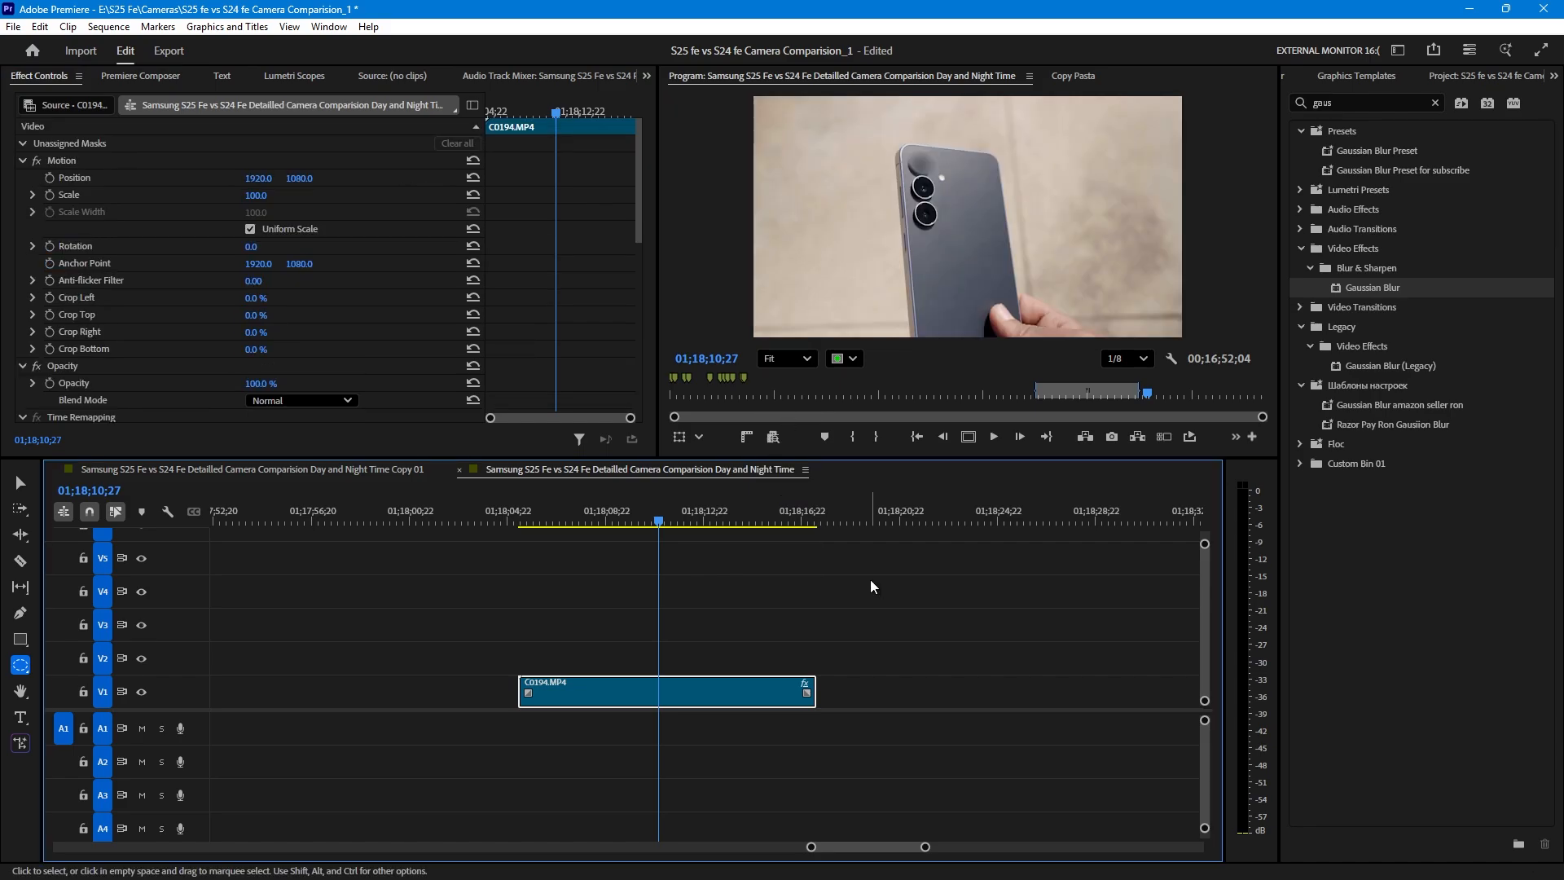